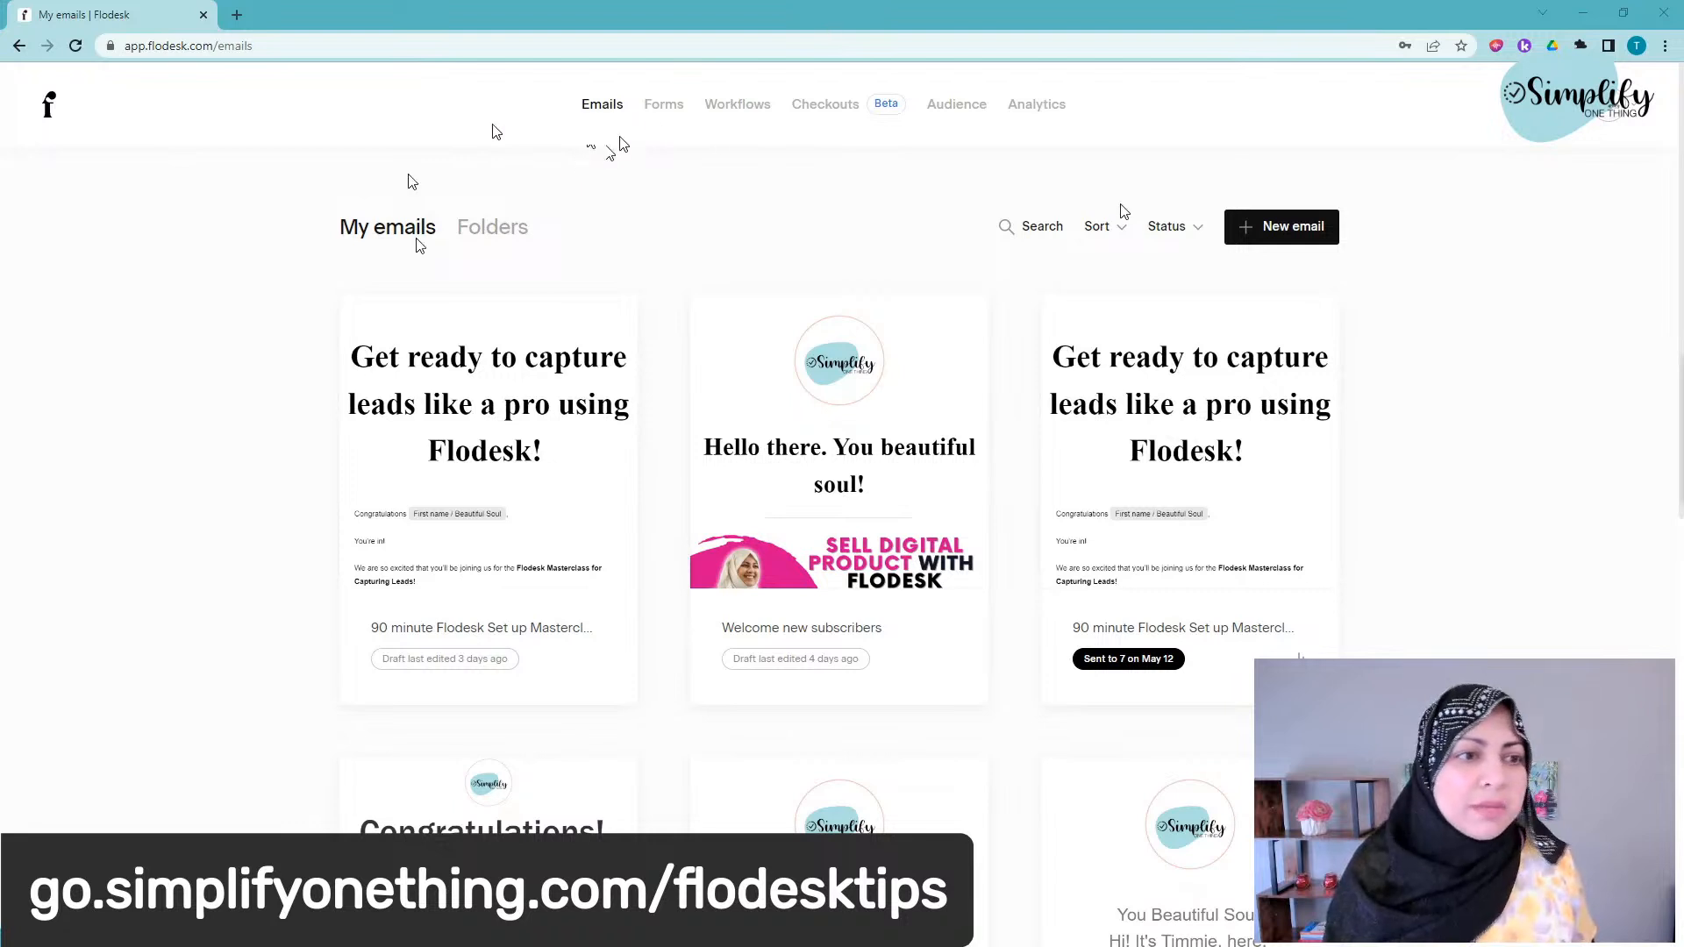
- Start a new email to look through all the email templates, then return to the emails overview
{"action": "left_click", "coordinate": [1282, 230]}
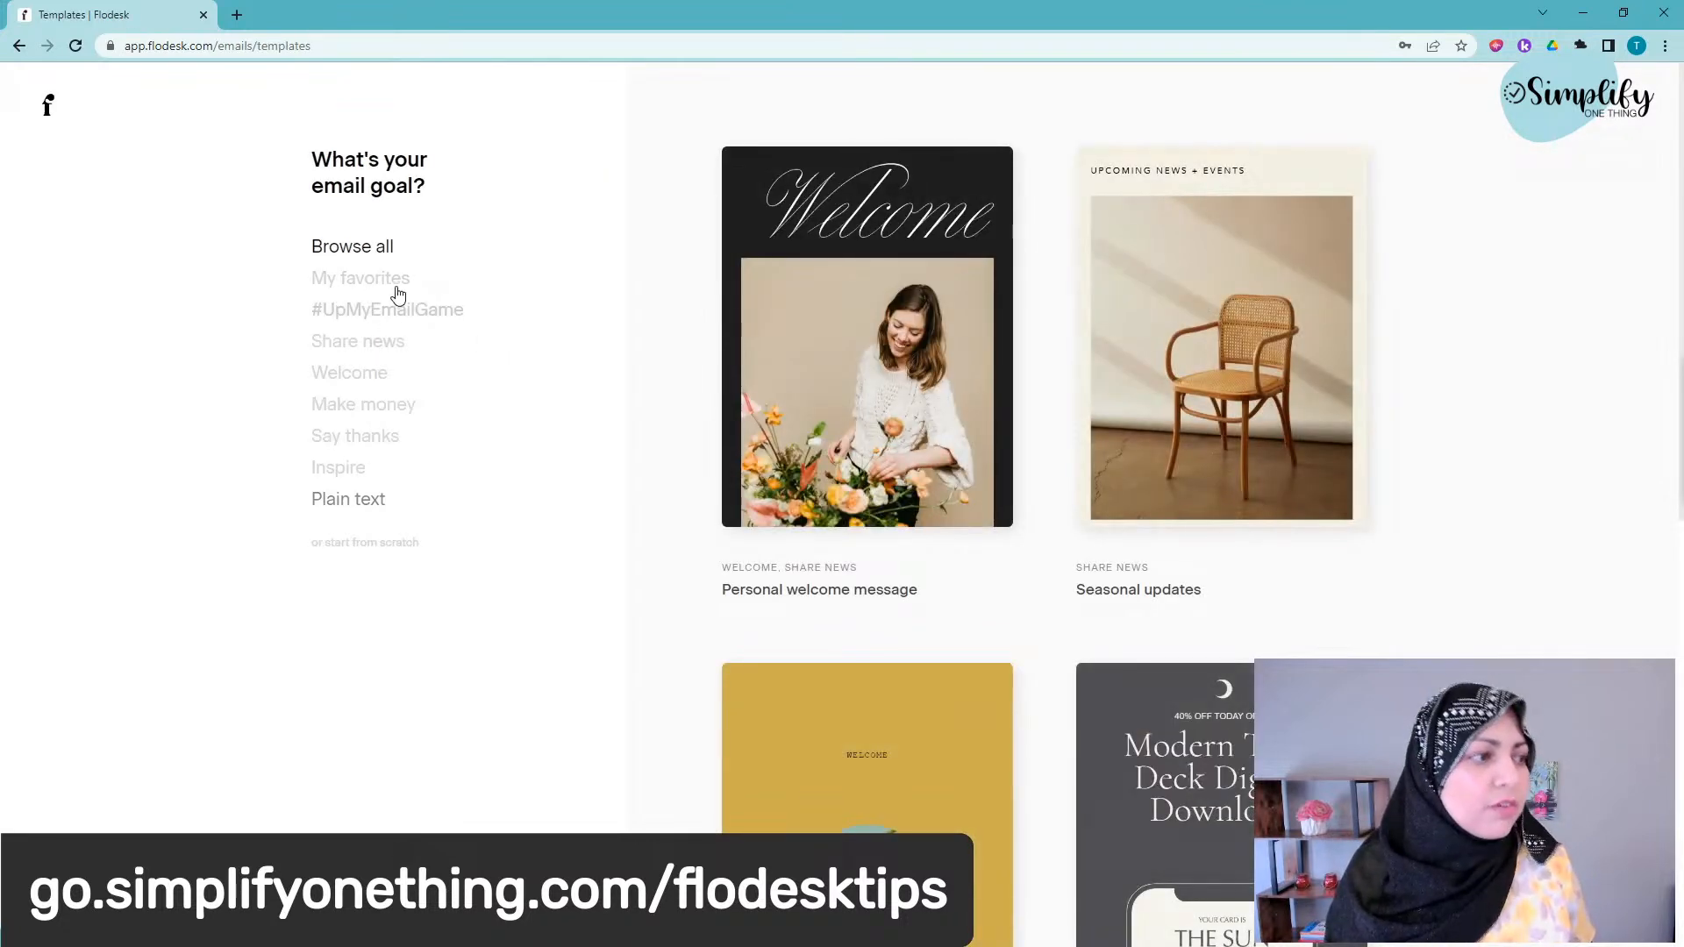
{"action": "scroll", "coordinate": [1052, 518], "scroll_direction": "down", "scroll_amount": 8}
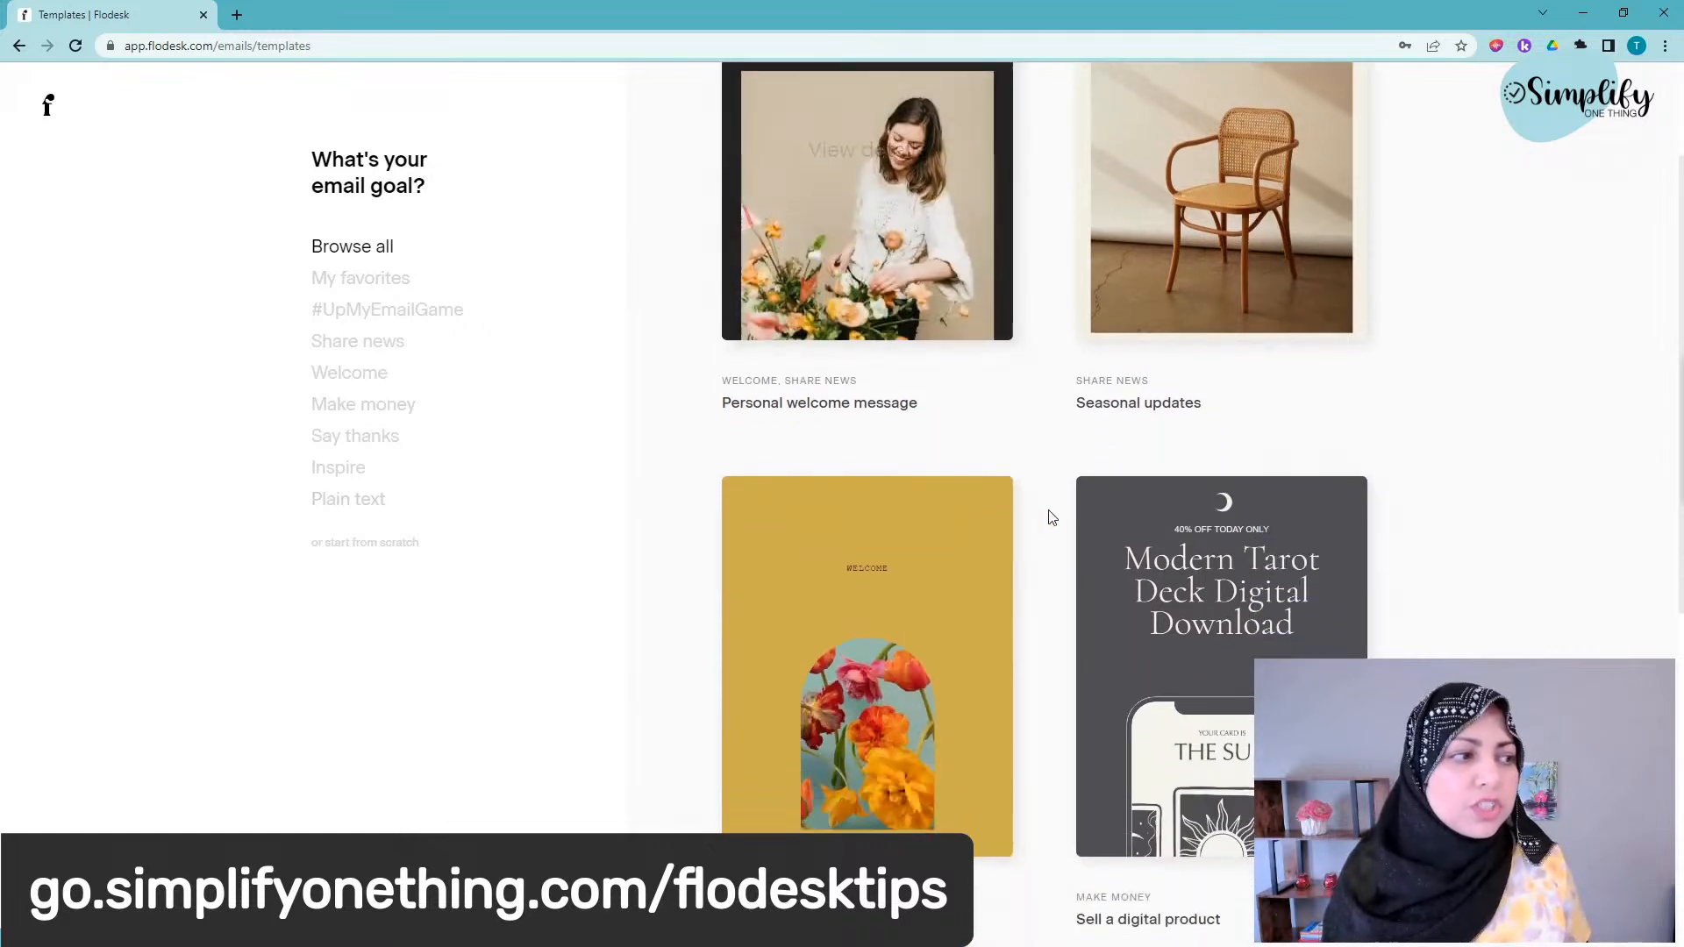
{"action": "scroll", "coordinate": [1052, 520], "scroll_direction": "down", "scroll_amount": 9}
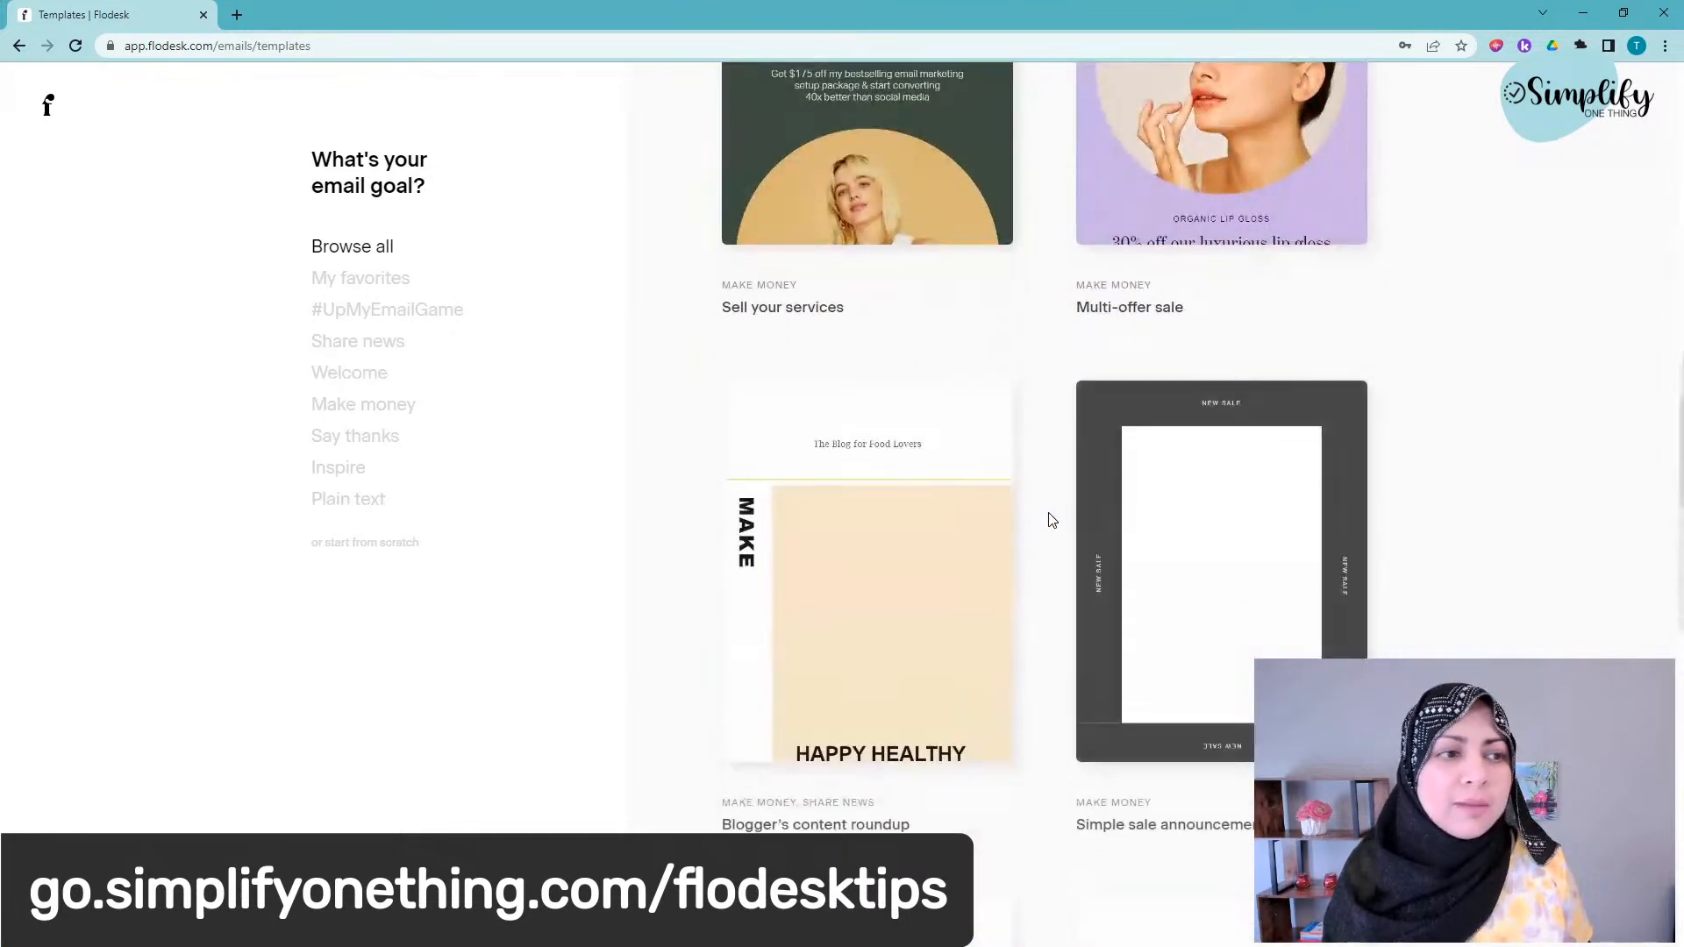
{"action": "scroll", "coordinate": [1053, 520], "scroll_direction": "down", "scroll_amount": 3}
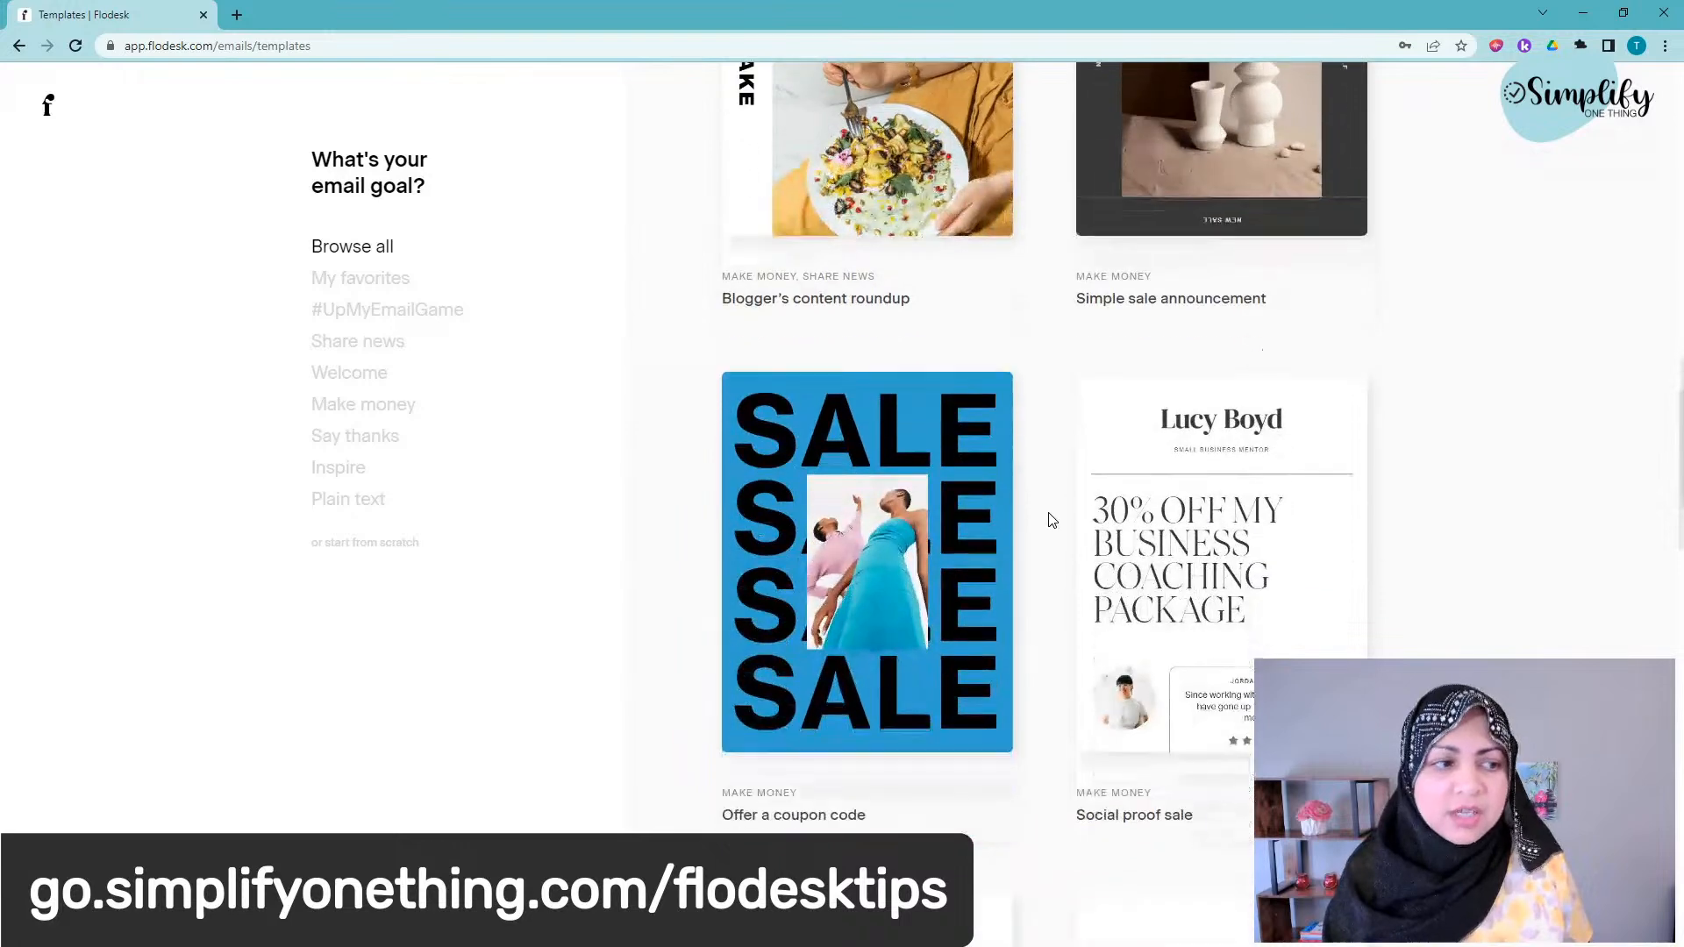
{"action": "scroll", "coordinate": [1051, 518], "scroll_direction": "down", "scroll_amount": 1}
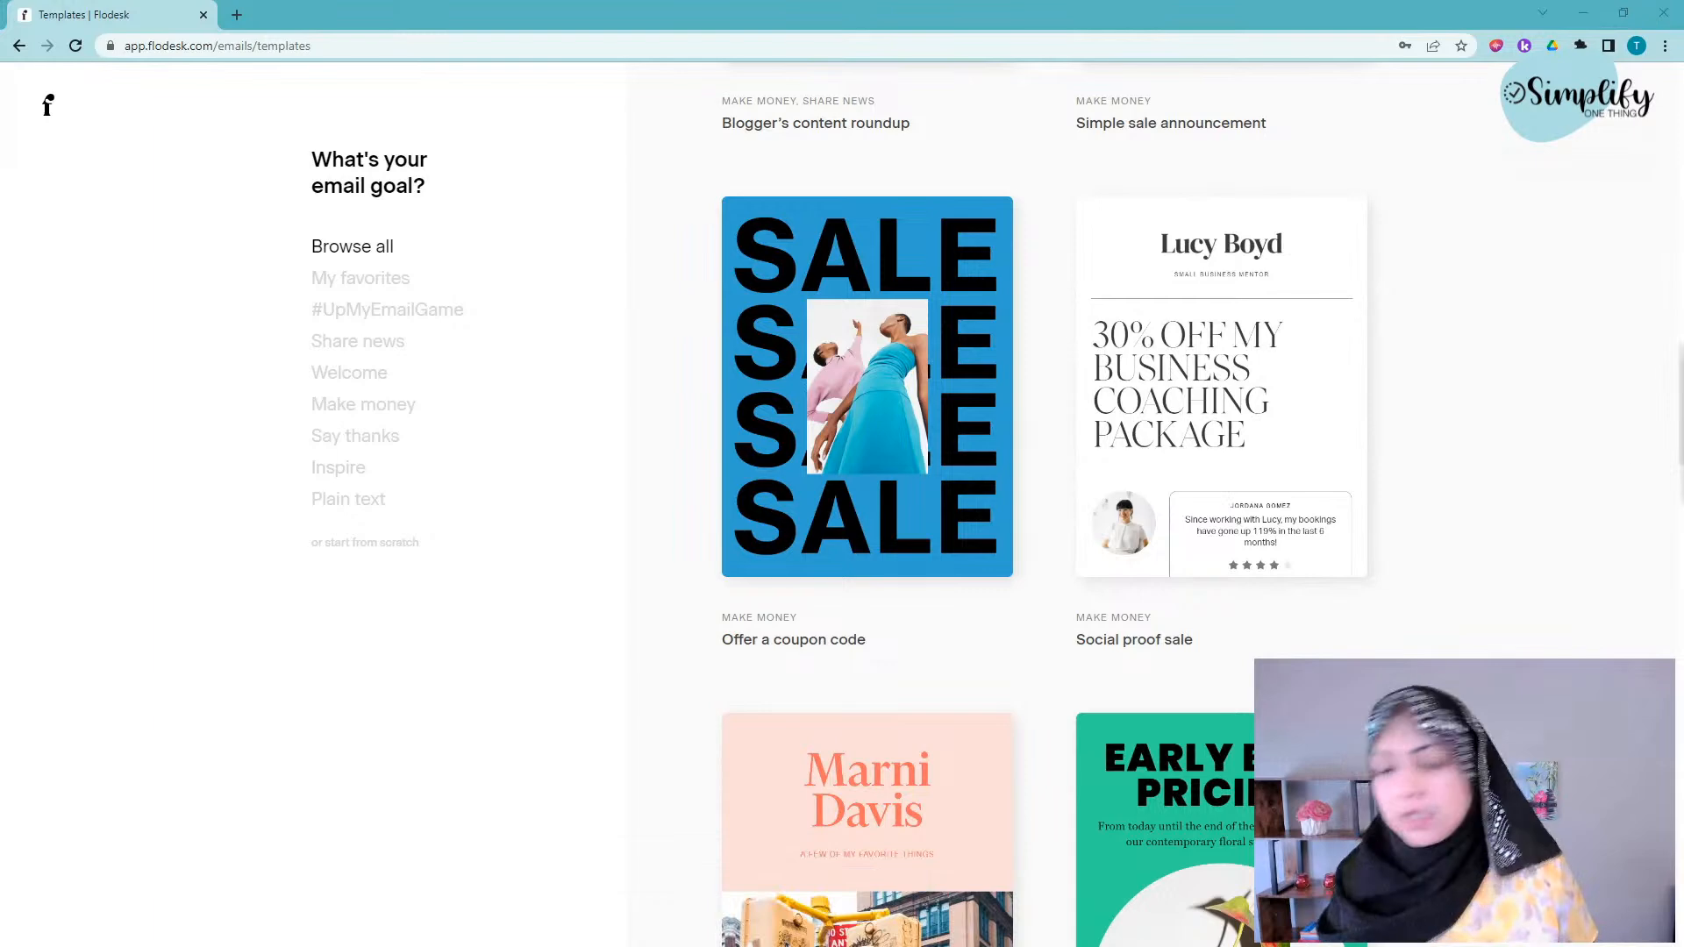
{"action": "left_click", "coordinate": [46, 114]}
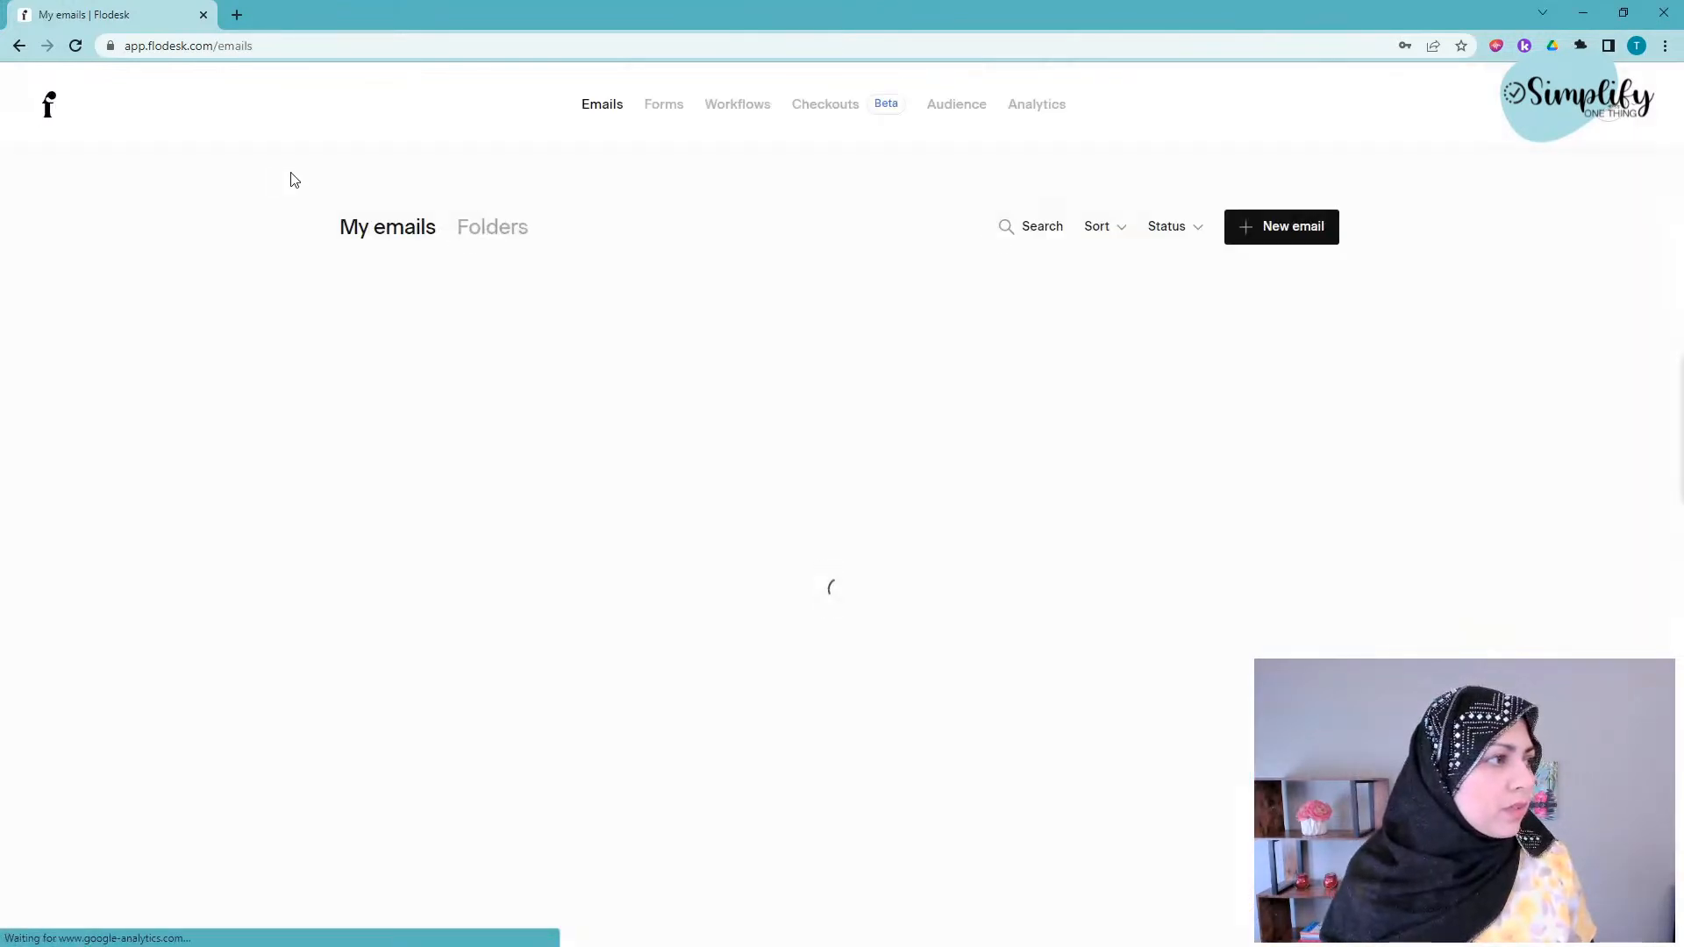
- Start a new form to look through the popup form templates, then return to the forms overview
{"action": "left_click", "coordinate": [664, 107]}
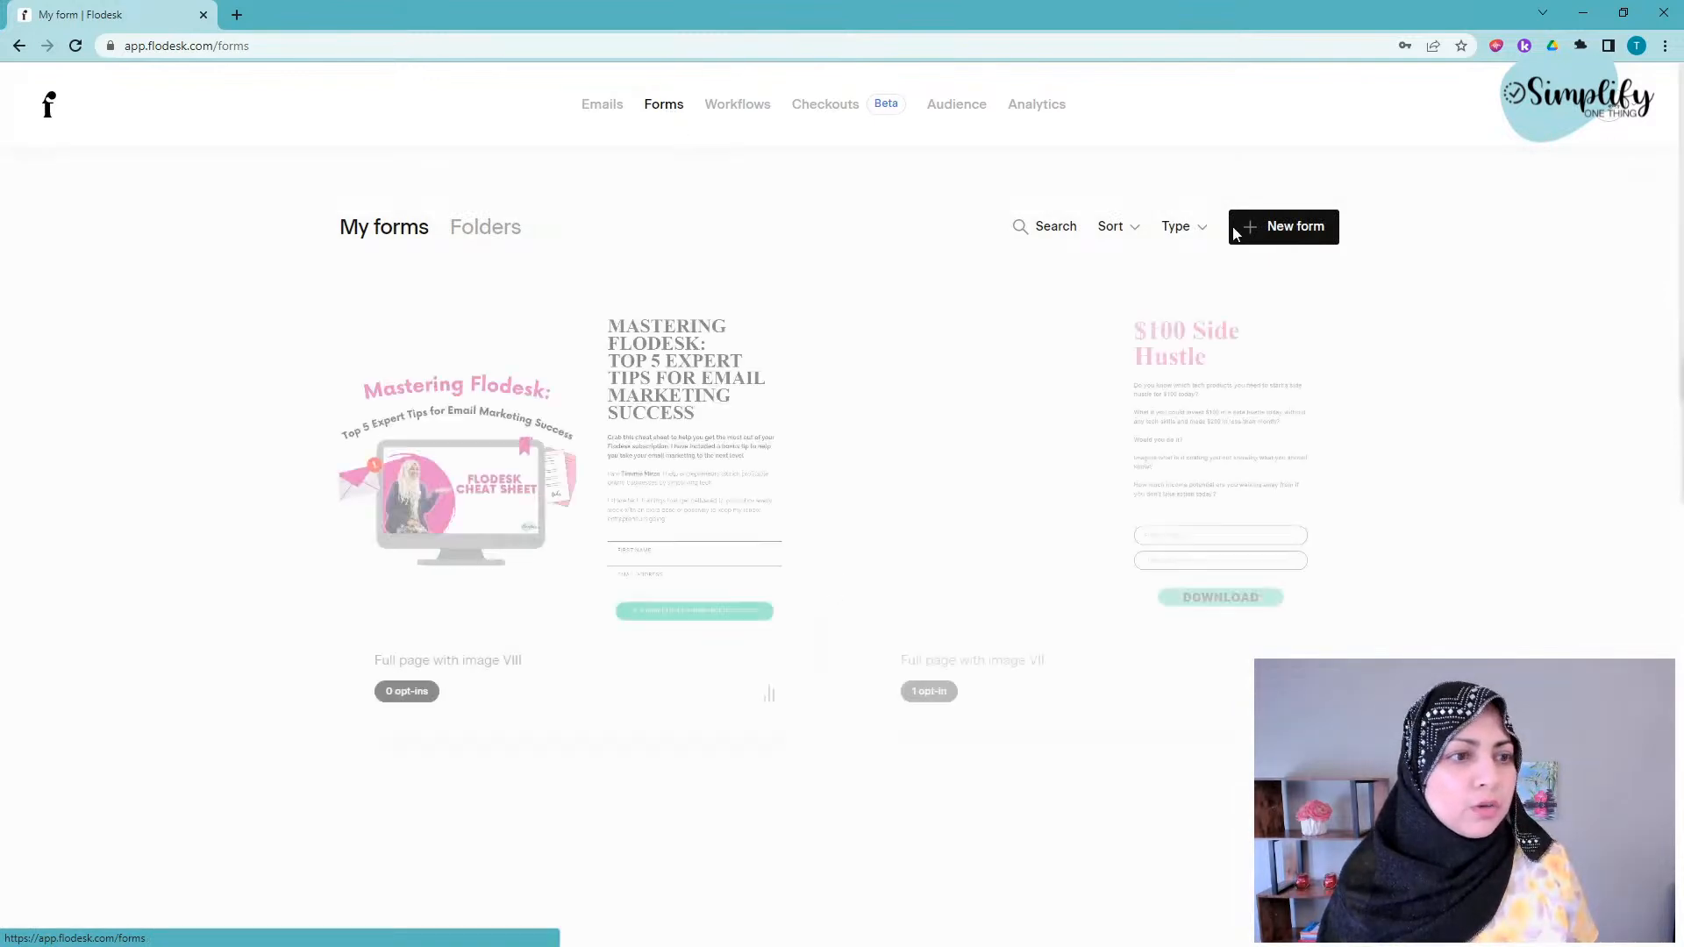
{"action": "left_click", "coordinate": [1293, 226]}
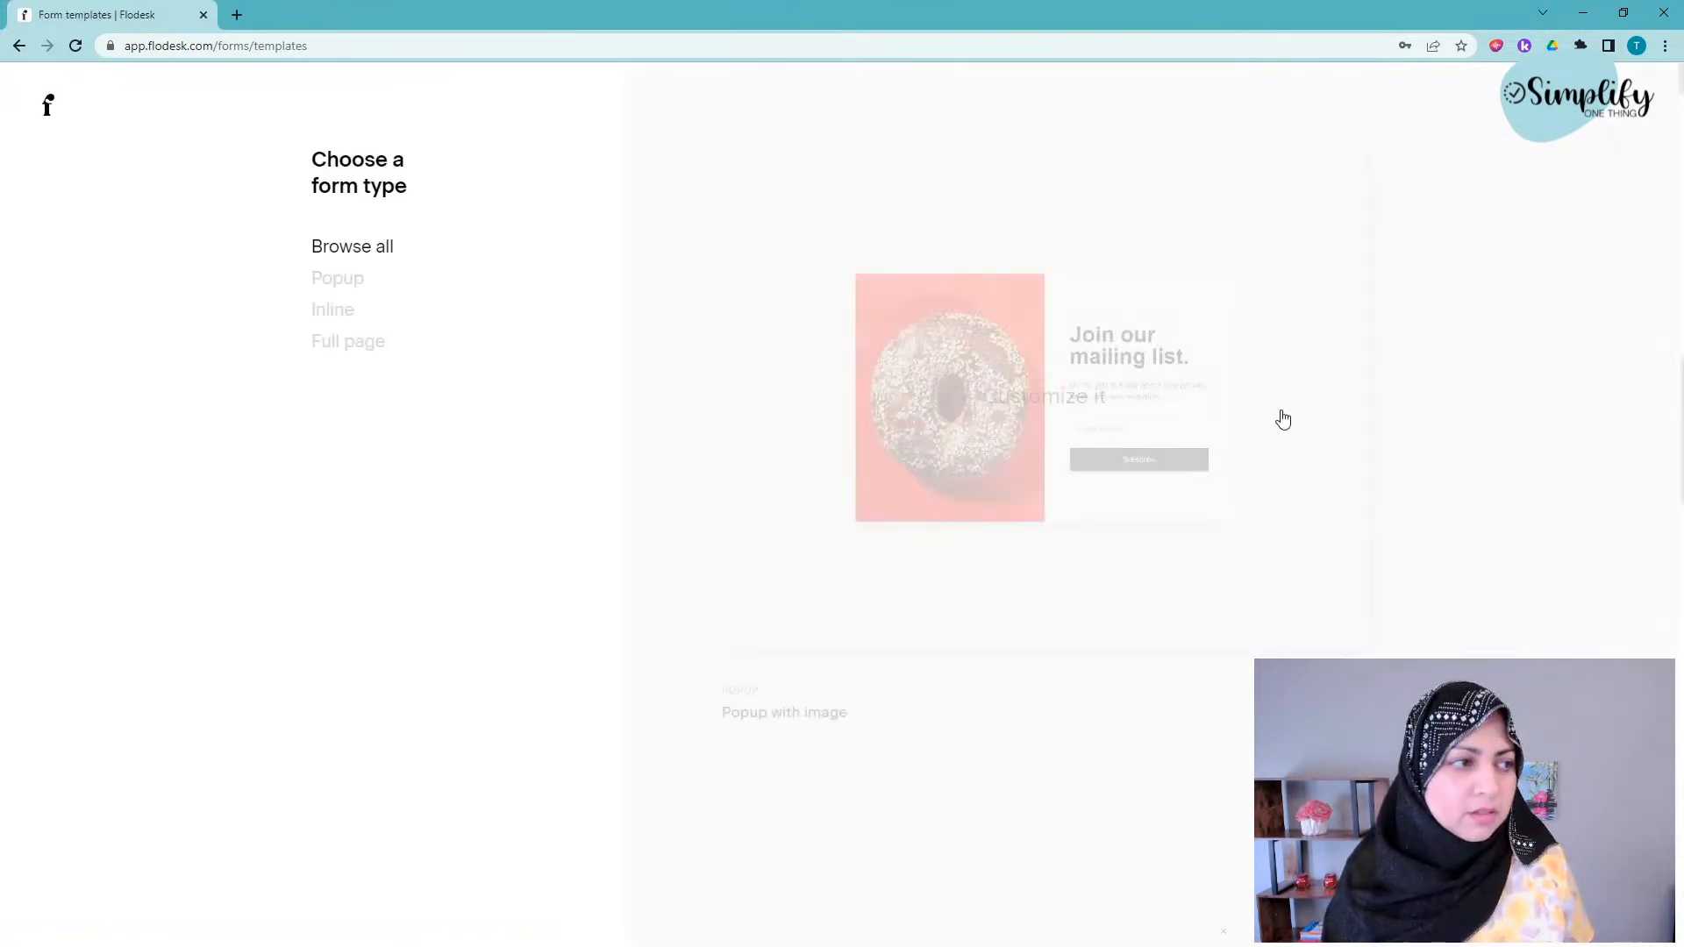
{"action": "scroll", "coordinate": [1169, 439], "scroll_direction": "down", "scroll_amount": 4}
{"action": "scroll", "coordinate": [1225, 439], "scroll_direction": "down", "scroll_amount": 10}
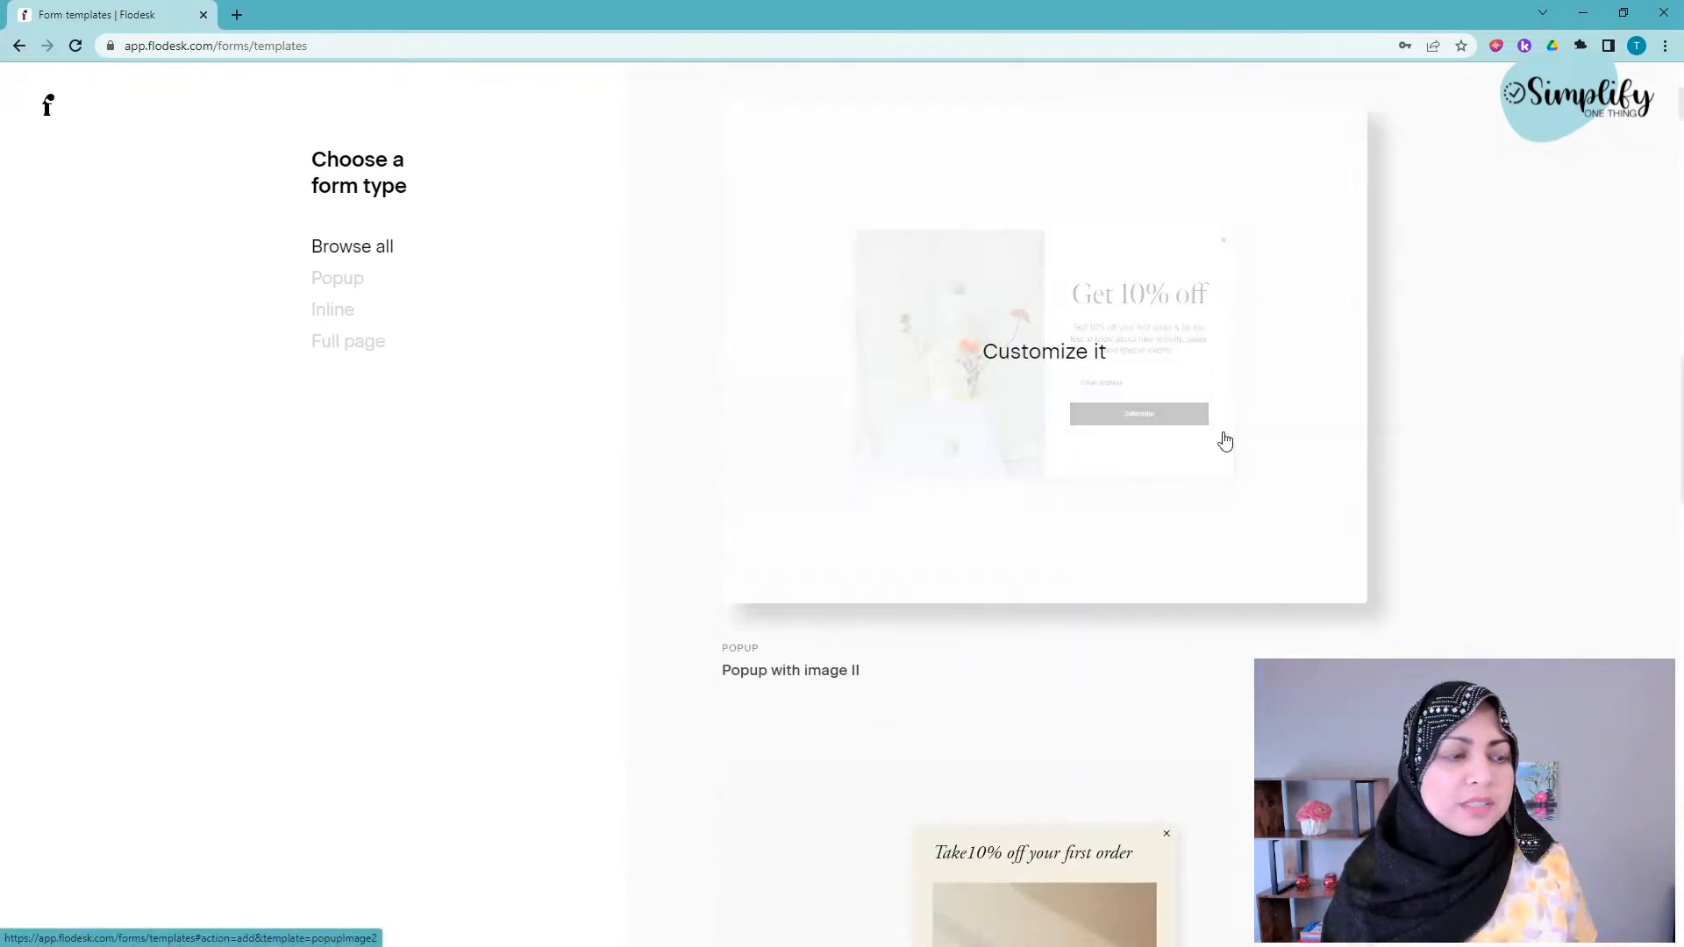
{"action": "scroll", "coordinate": [1225, 440], "scroll_direction": "down", "scroll_amount": 12}
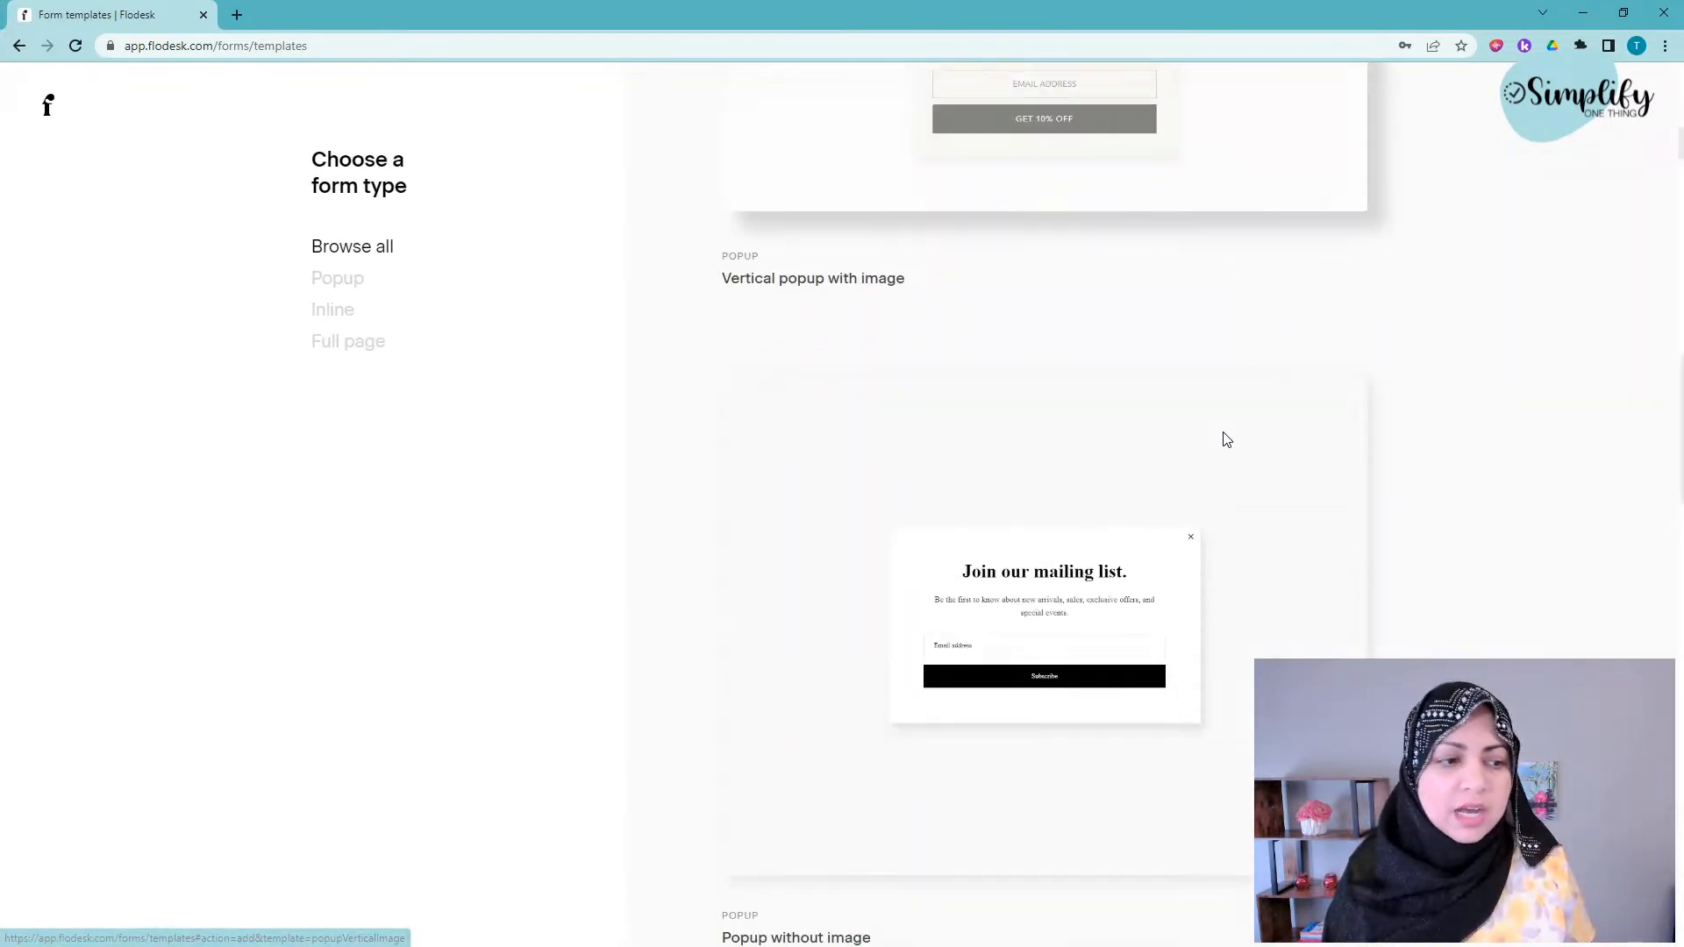
{"action": "scroll", "coordinate": [1214, 430], "scroll_direction": "down", "scroll_amount": 12}
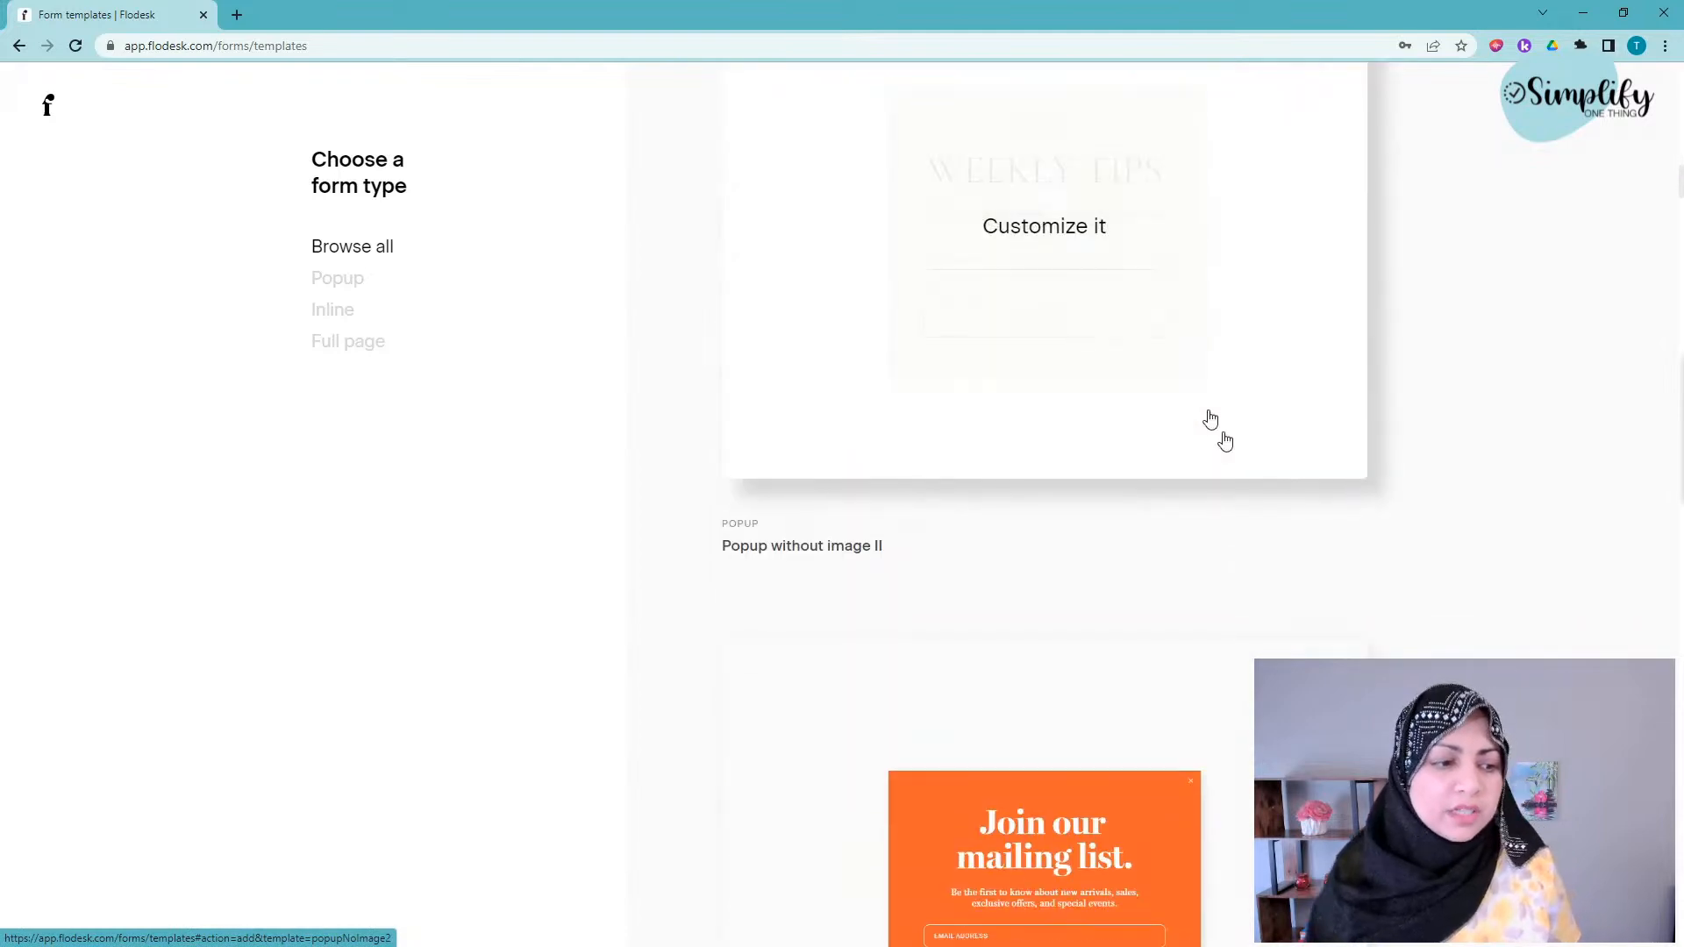
{"action": "scroll", "coordinate": [1205, 420], "scroll_direction": "down", "scroll_amount": 3}
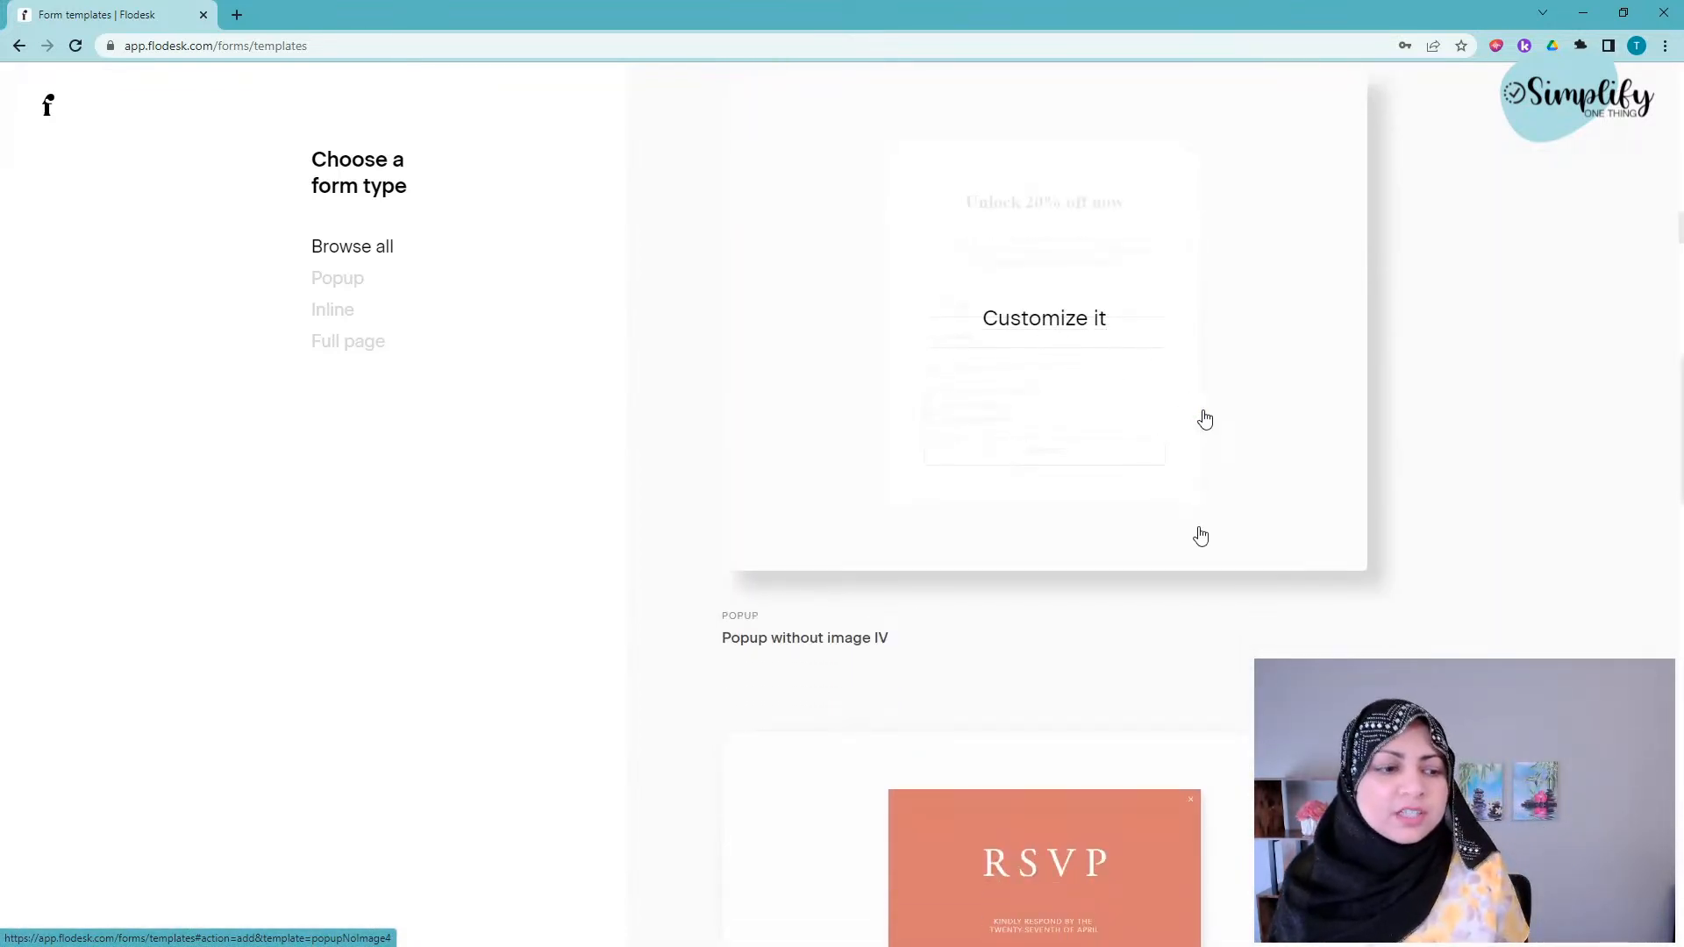
{"action": "scroll", "coordinate": [1199, 417], "scroll_direction": "down", "scroll_amount": 4}
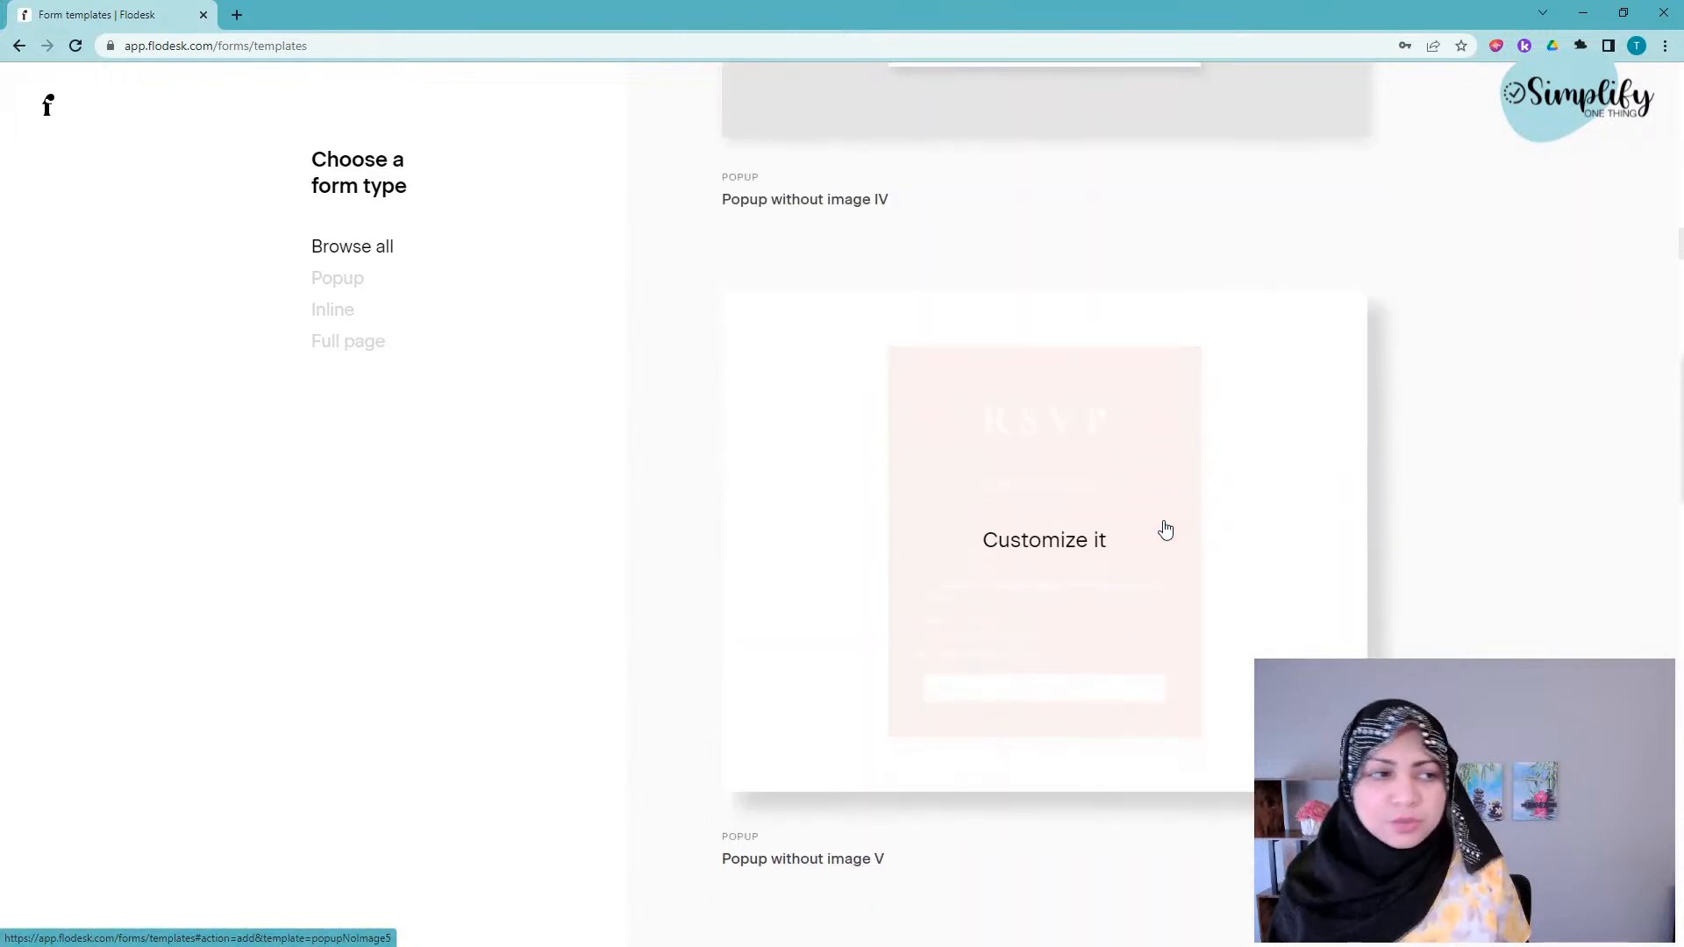
{"action": "scroll", "coordinate": [1167, 517], "scroll_direction": "up", "scroll_amount": 14}
{"action": "scroll", "coordinate": [1139, 474], "scroll_direction": "up", "scroll_amount": 16}
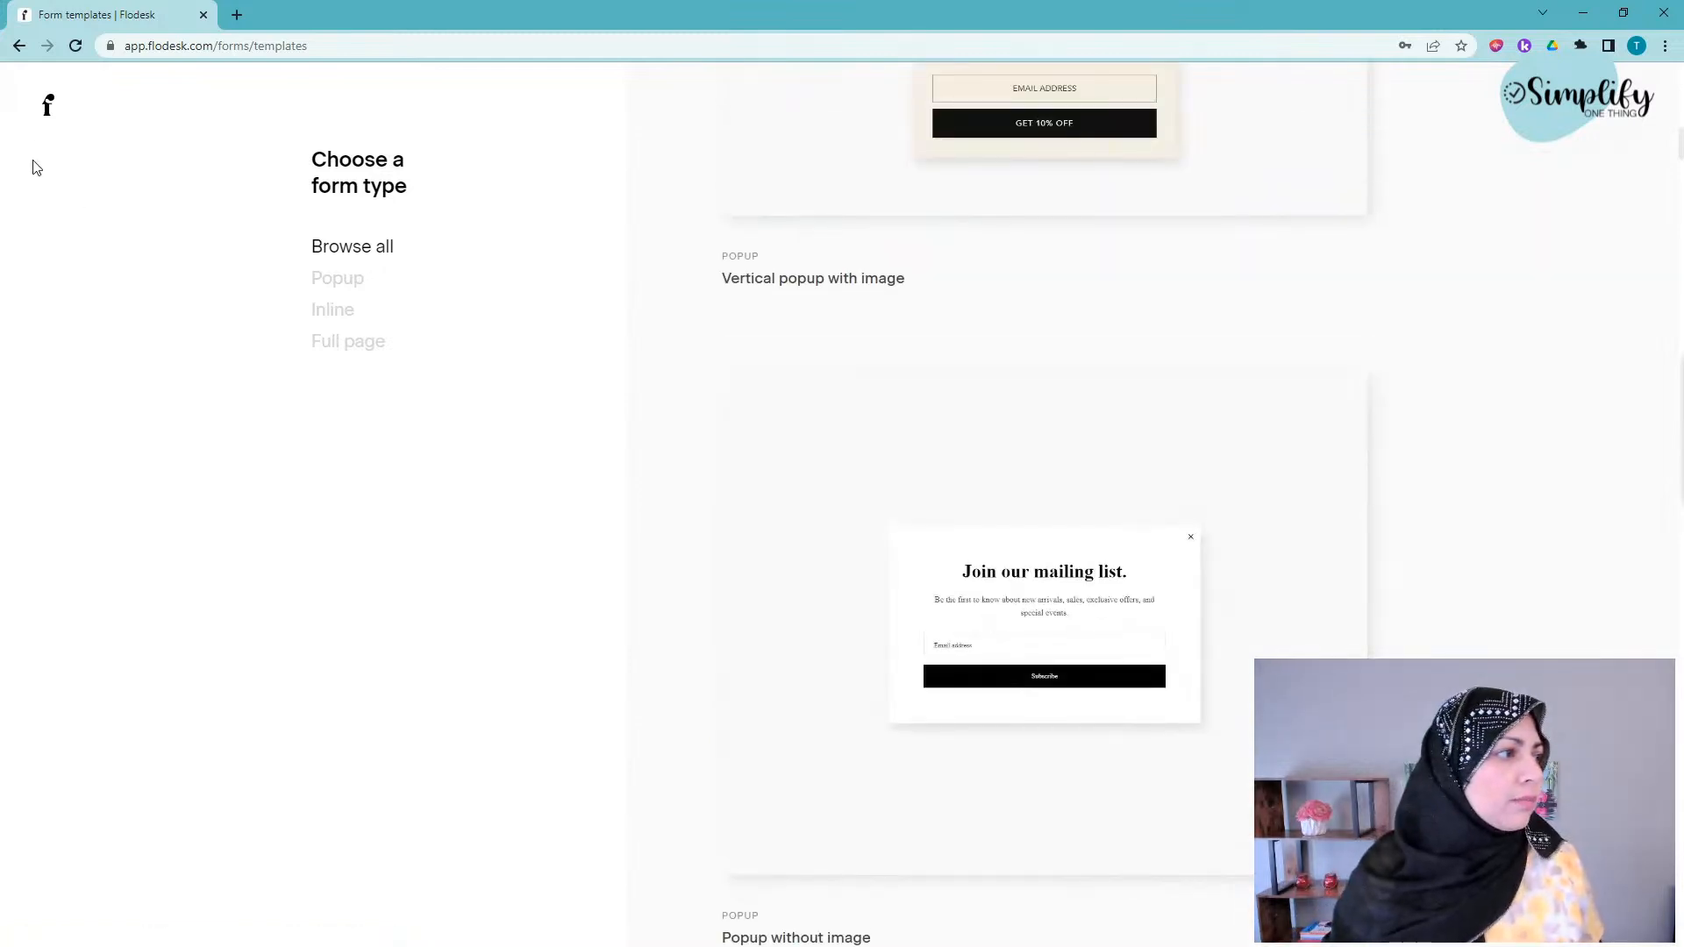
{"action": "left_click", "coordinate": [48, 105]}
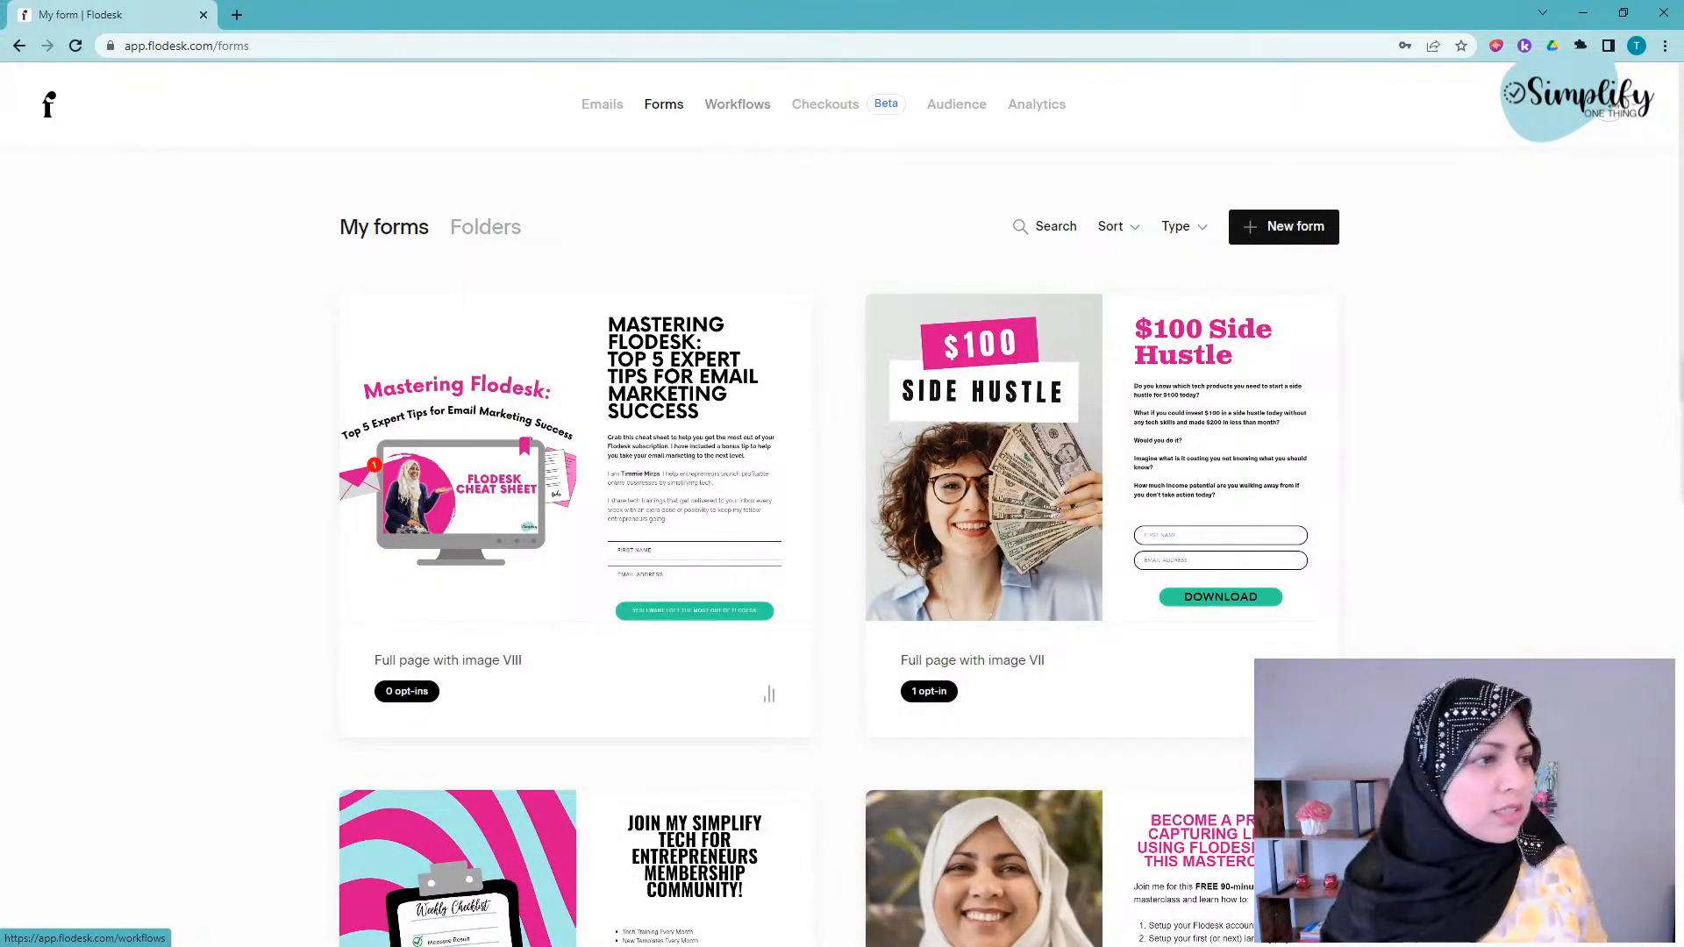
- Start a new workflow to review the available sequence templates, then return to the workflows overview
{"action": "left_click", "coordinate": [737, 103]}
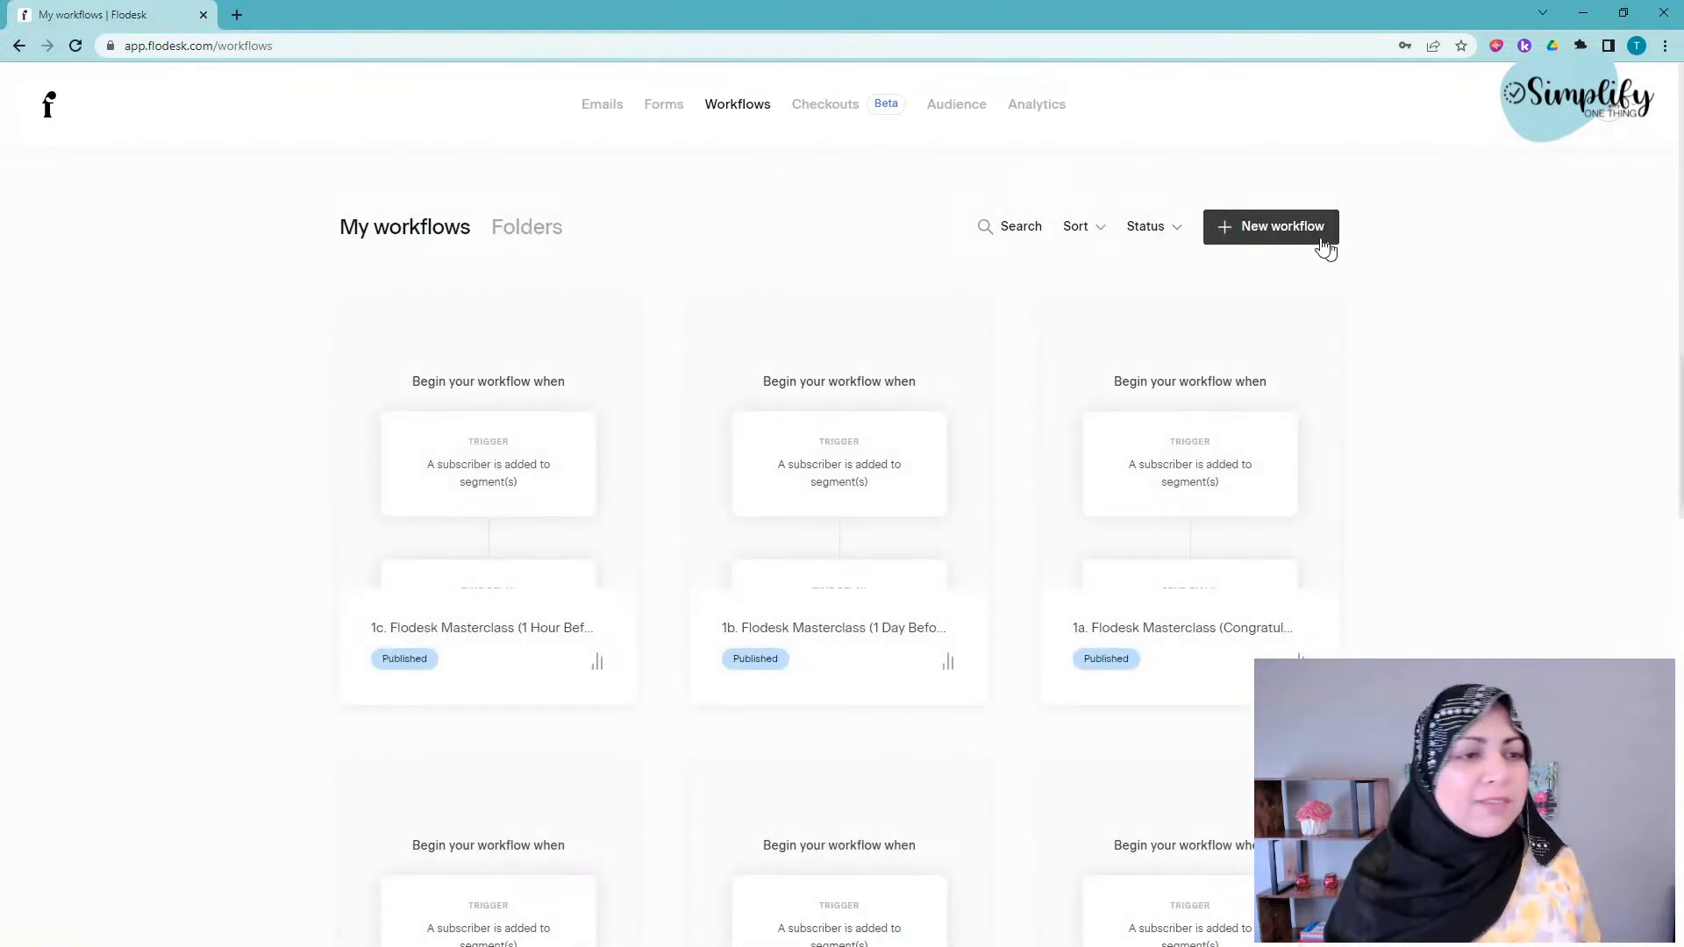
{"action": "left_click", "coordinate": [1281, 229]}
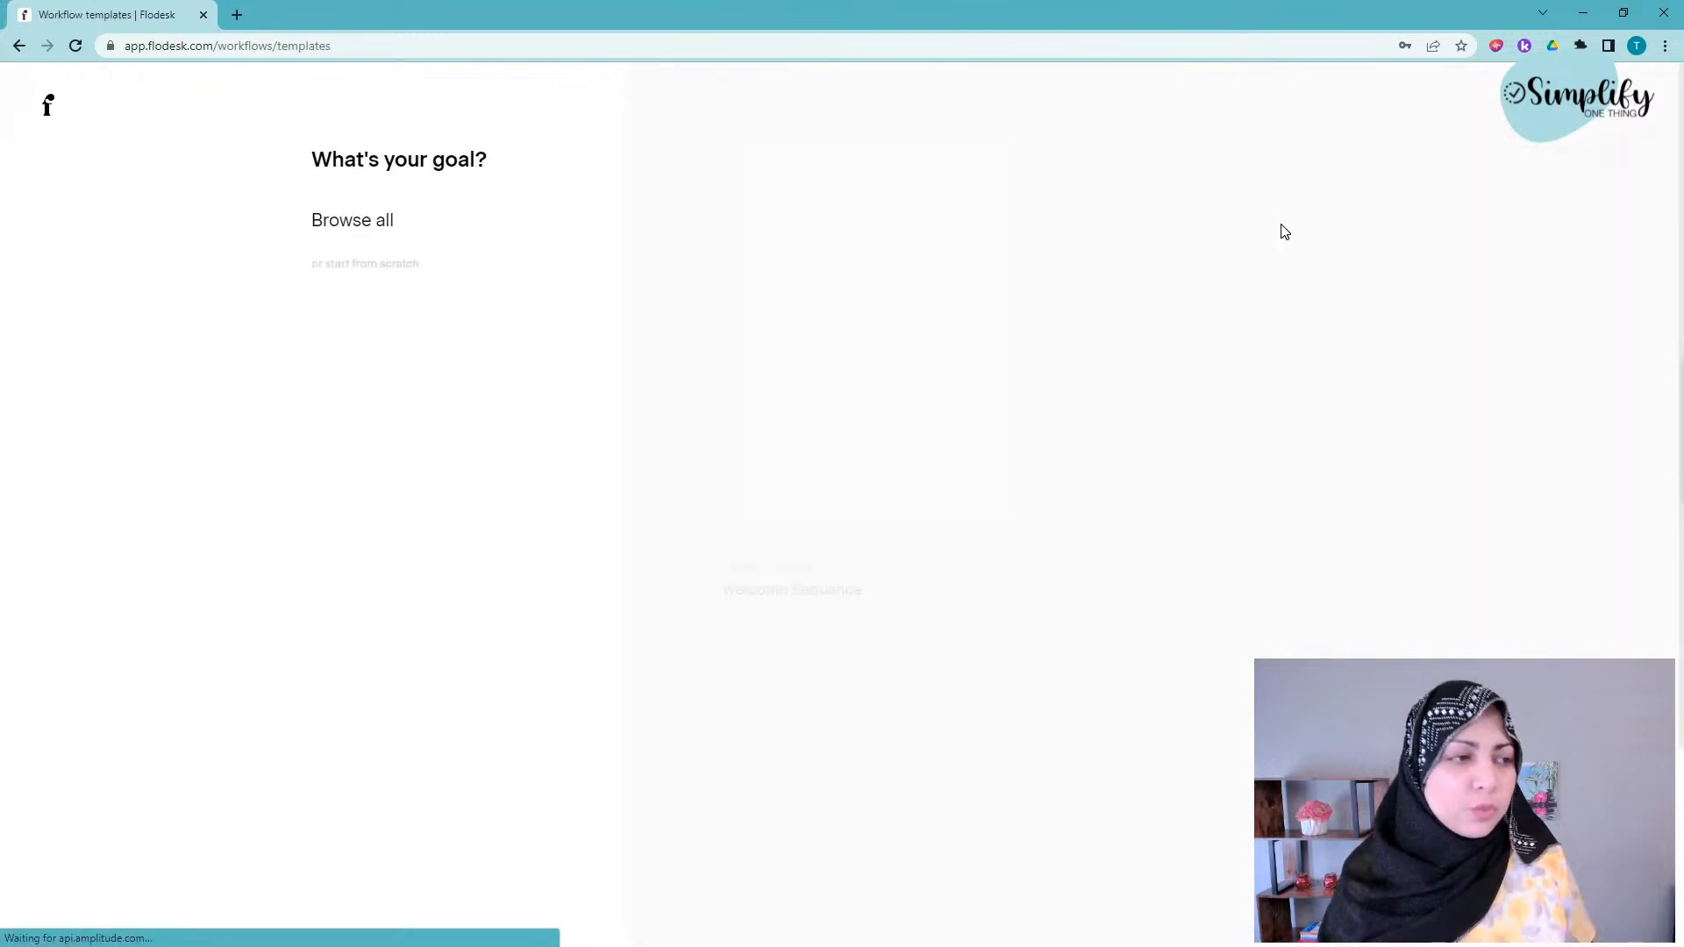
{"action": "scroll", "coordinate": [1240, 455], "scroll_direction": "down", "scroll_amount": 2}
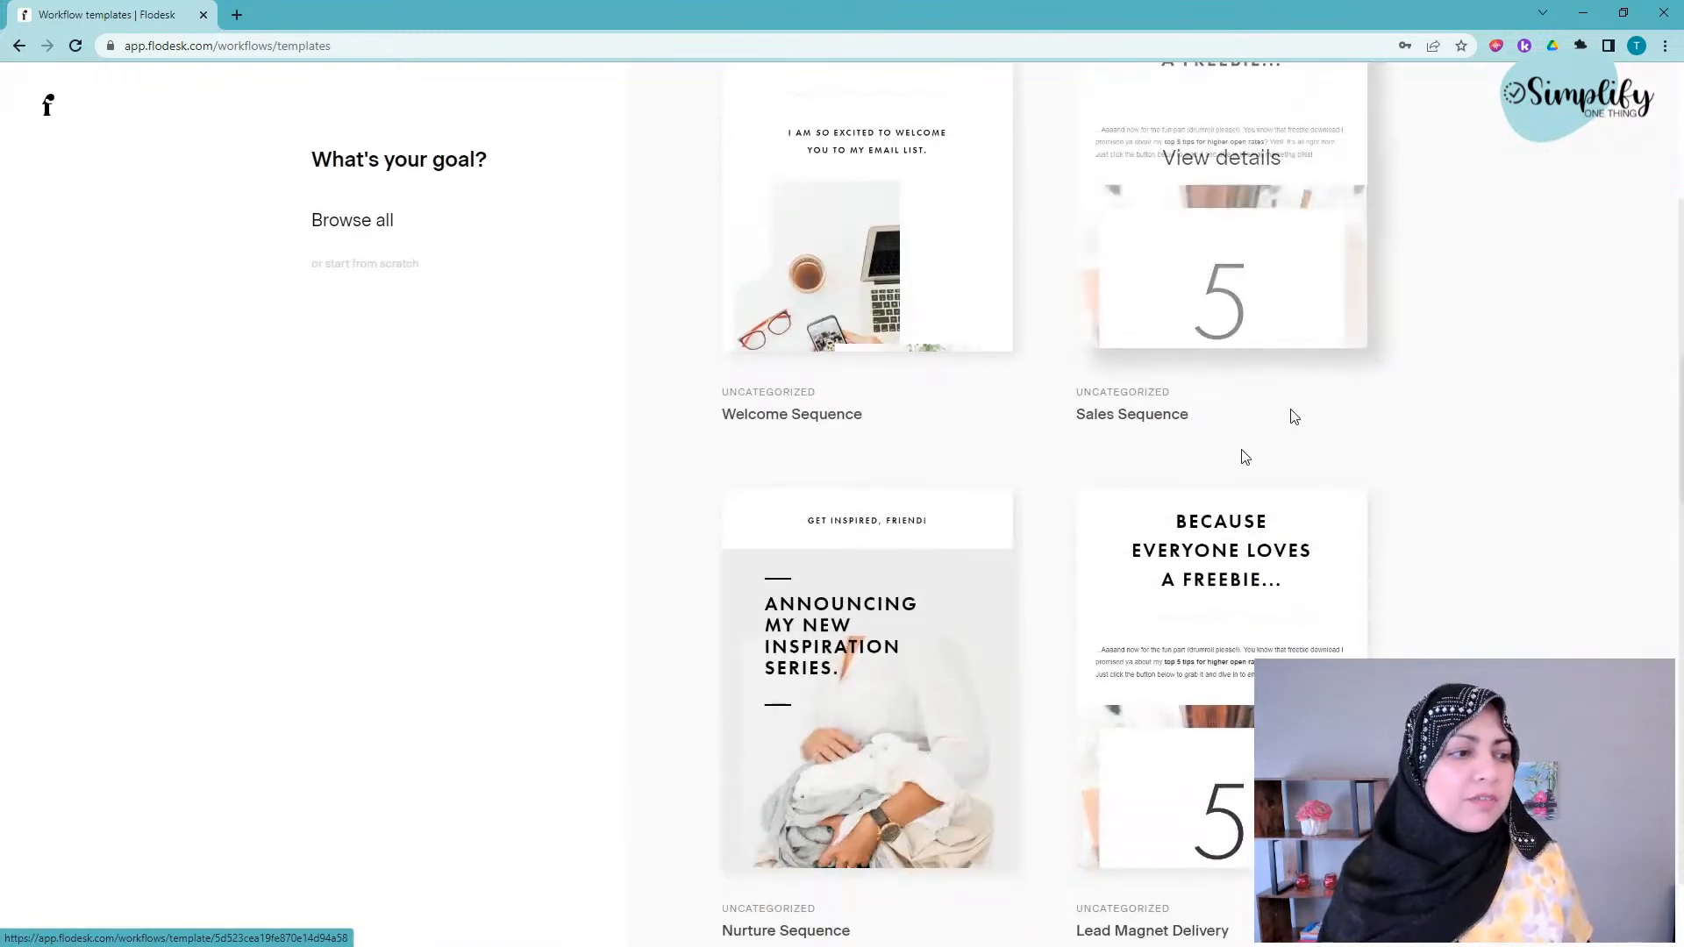
{"action": "scroll", "coordinate": [1239, 488], "scroll_direction": "down", "scroll_amount": 1}
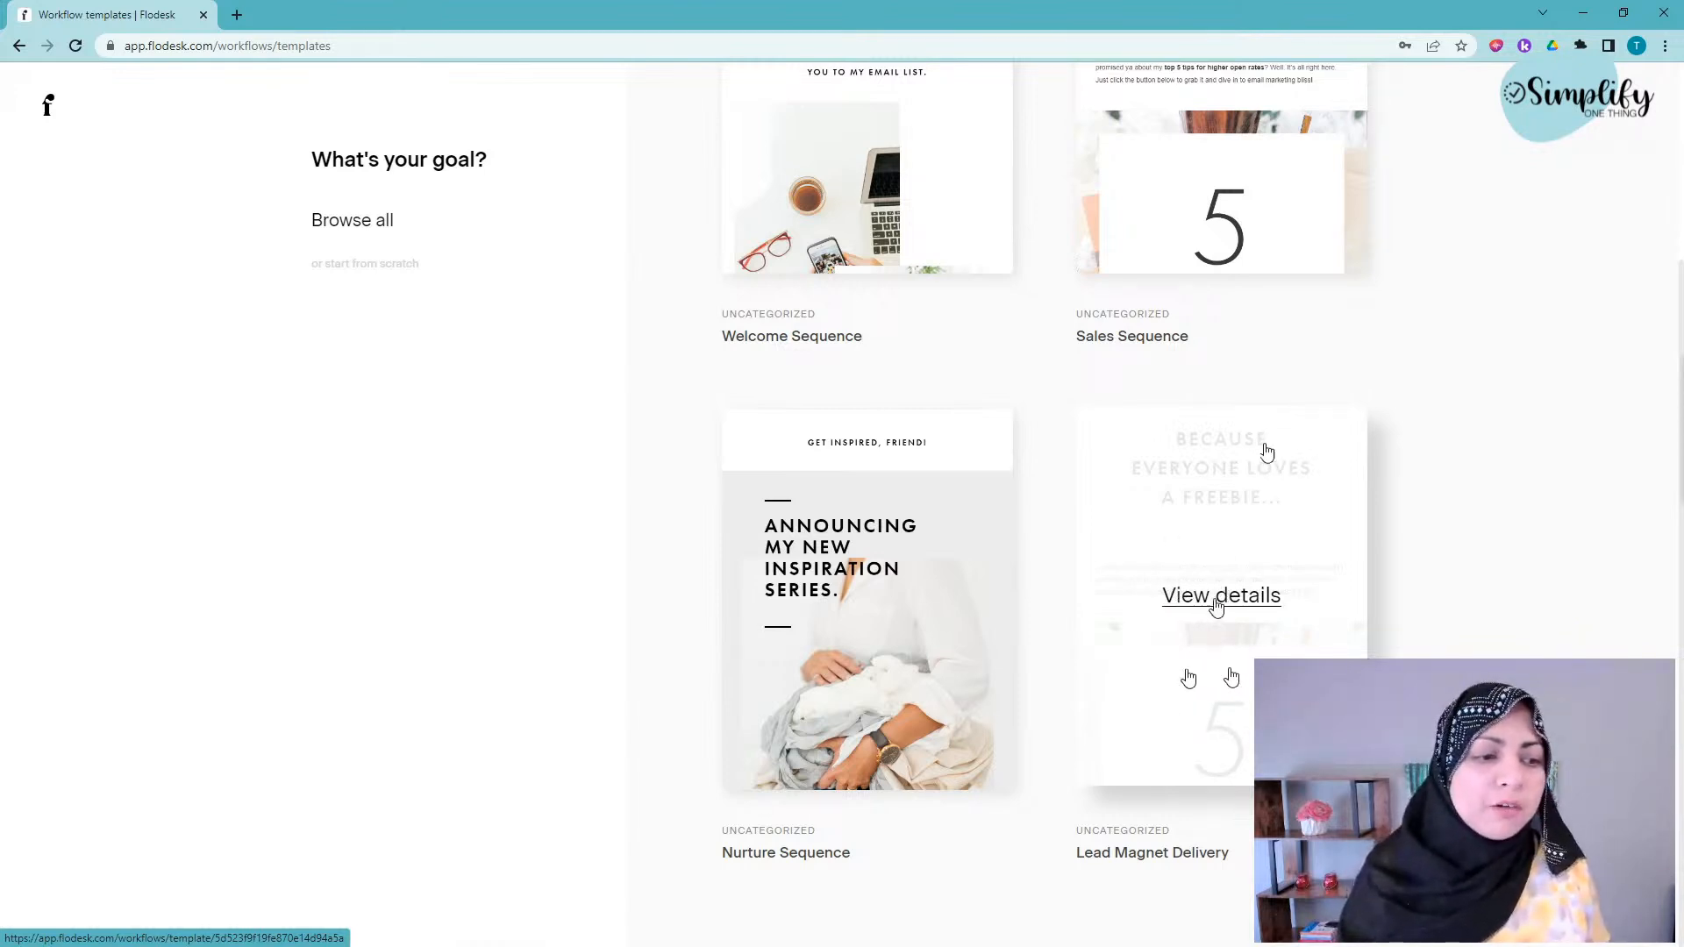
{"action": "scroll", "coordinate": [1225, 556], "scroll_direction": "up", "scroll_amount": 3}
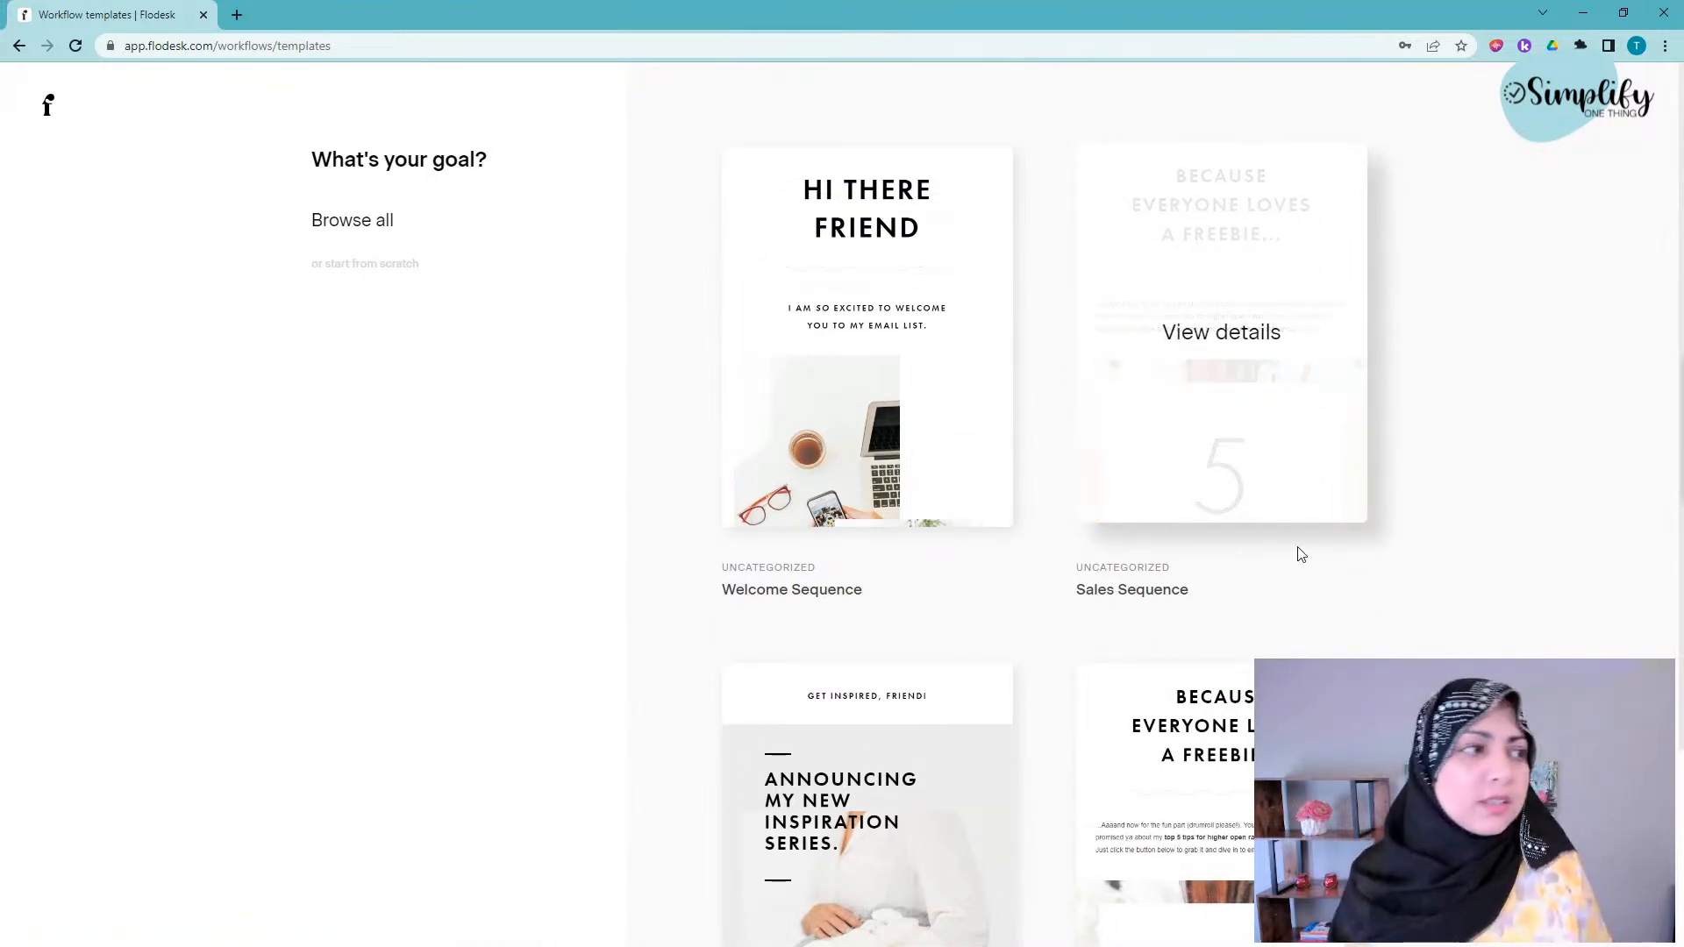
{"action": "left_click", "coordinate": [49, 109]}
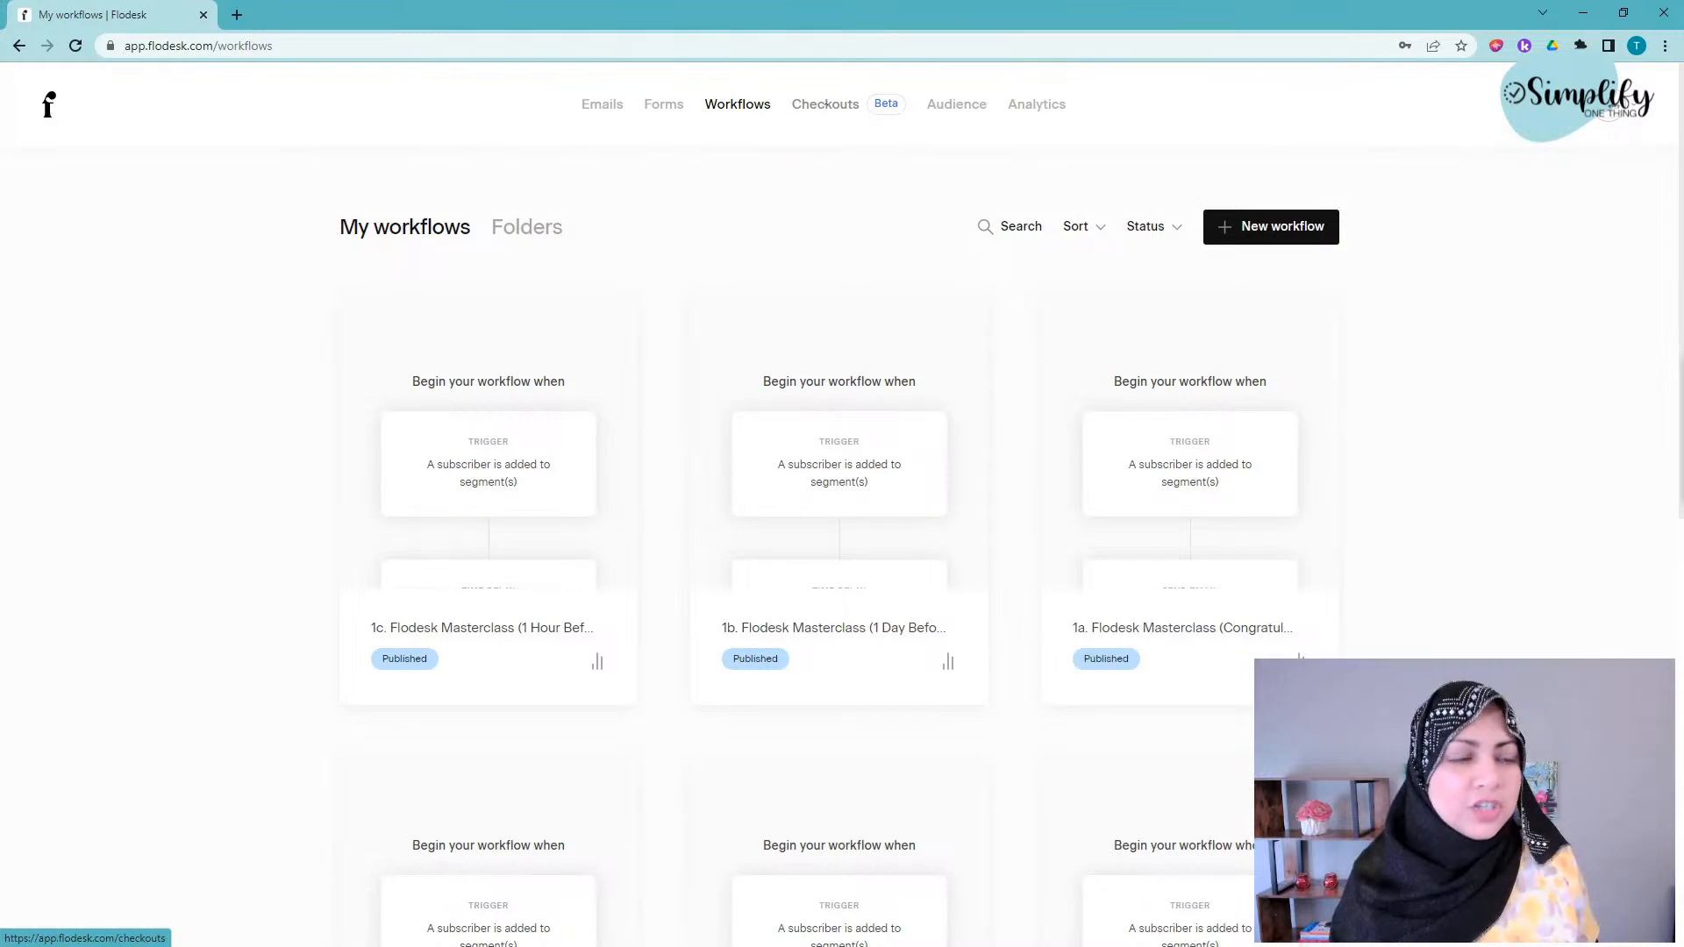
- Start a new checkout and filter its templates to the Freebie category
{"action": "left_click", "coordinate": [826, 106]}
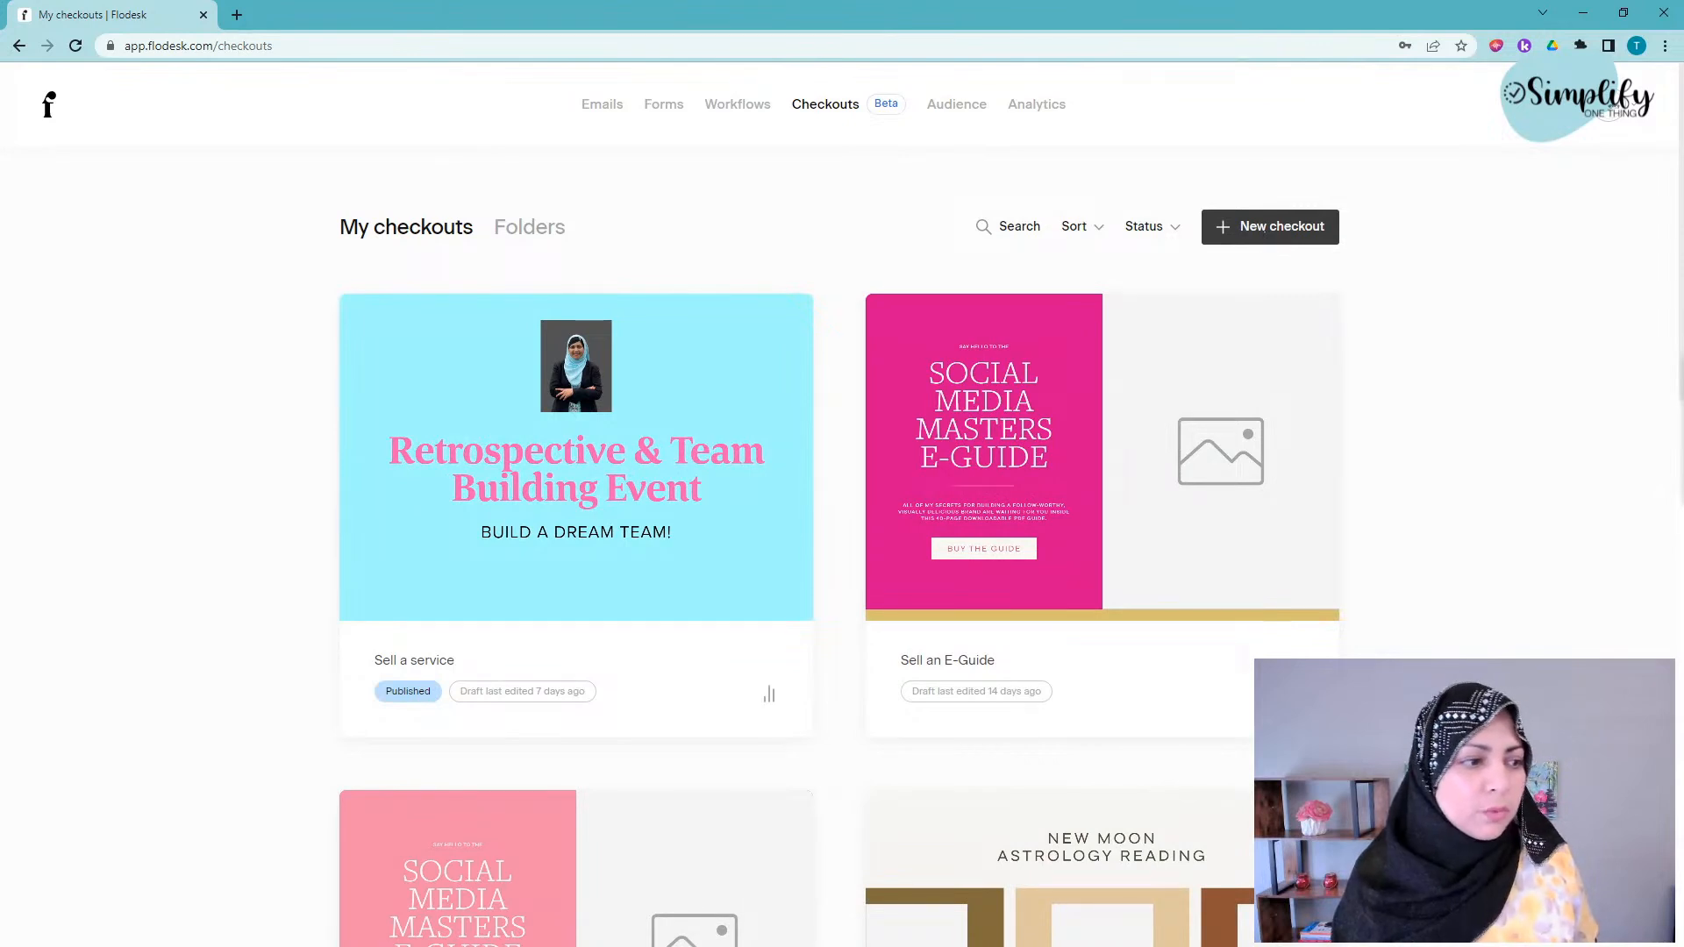
{"action": "left_click", "coordinate": [1267, 228]}
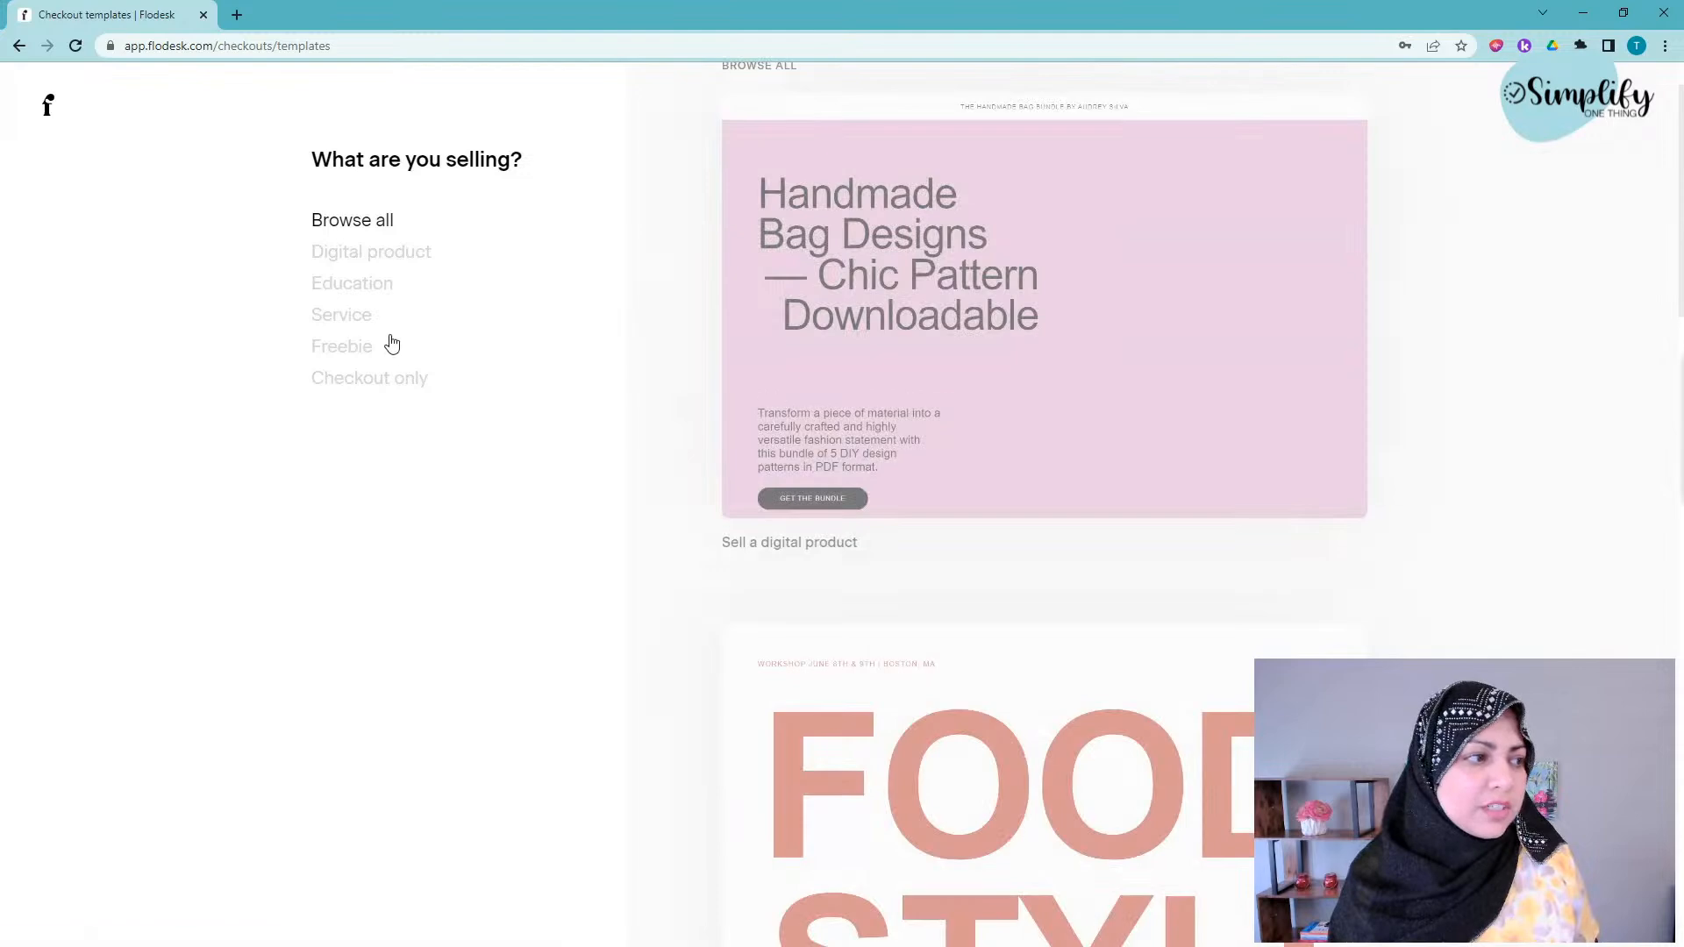
{"action": "left_click", "coordinate": [352, 347]}
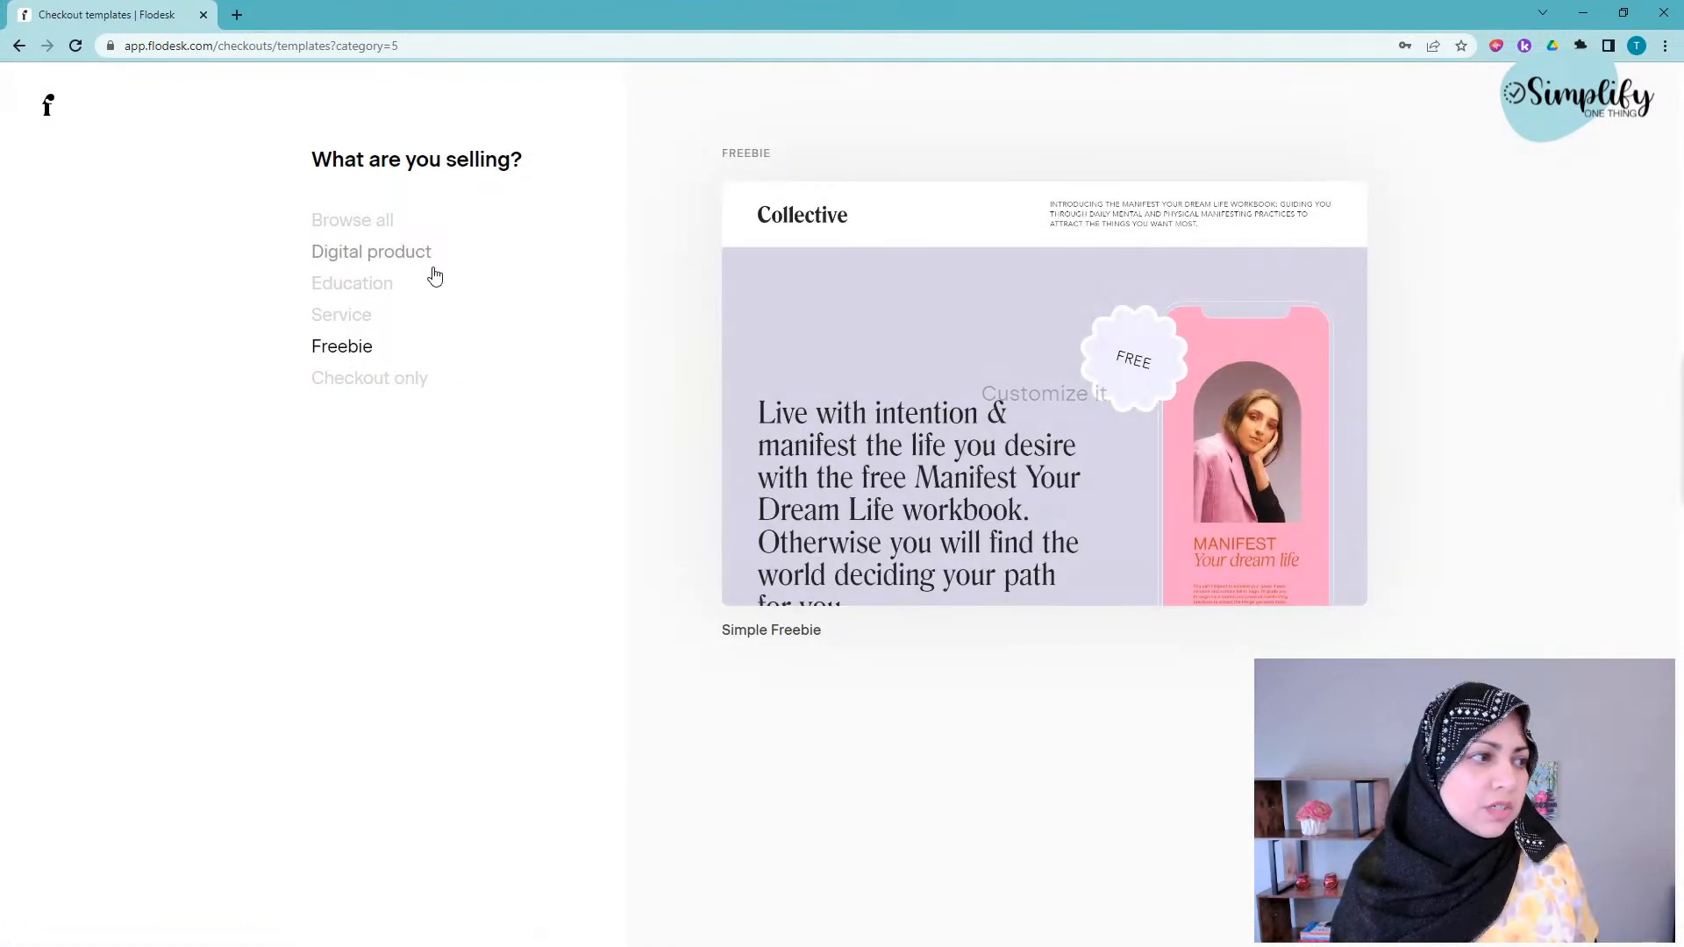
- Browse checkout templates of all categories, then return to the checkouts overview
{"action": "left_click", "coordinate": [359, 228]}
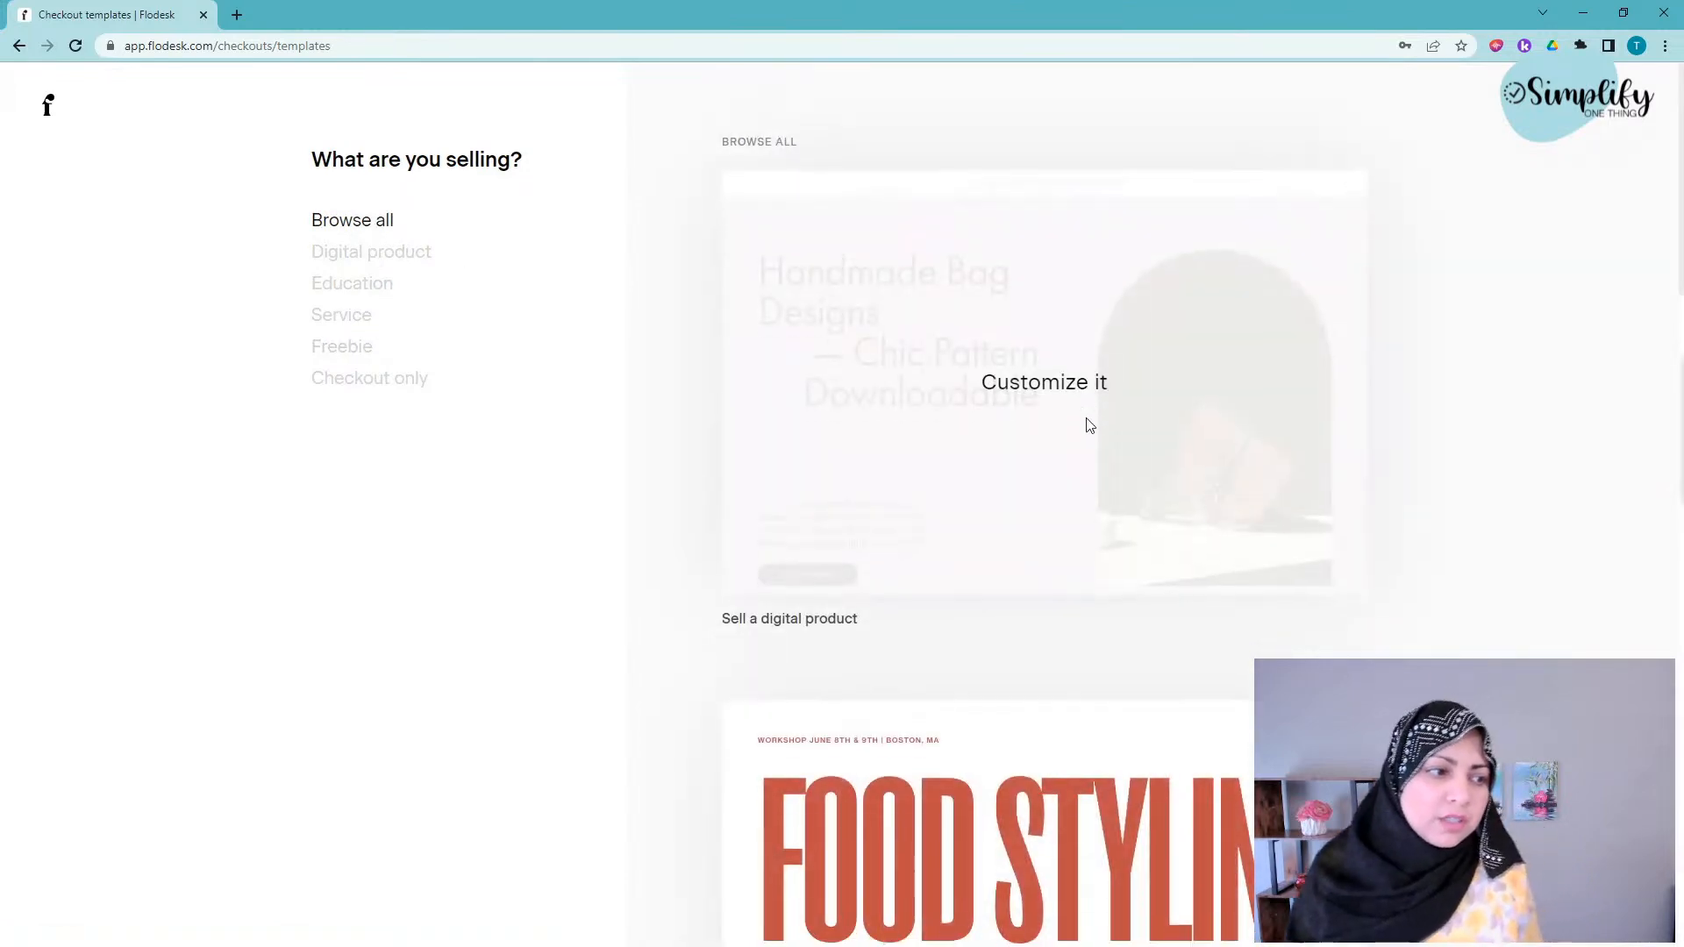
{"action": "scroll", "coordinate": [1089, 423], "scroll_direction": "down", "scroll_amount": 4}
{"action": "scroll", "coordinate": [1089, 430], "scroll_direction": "down", "scroll_amount": 10}
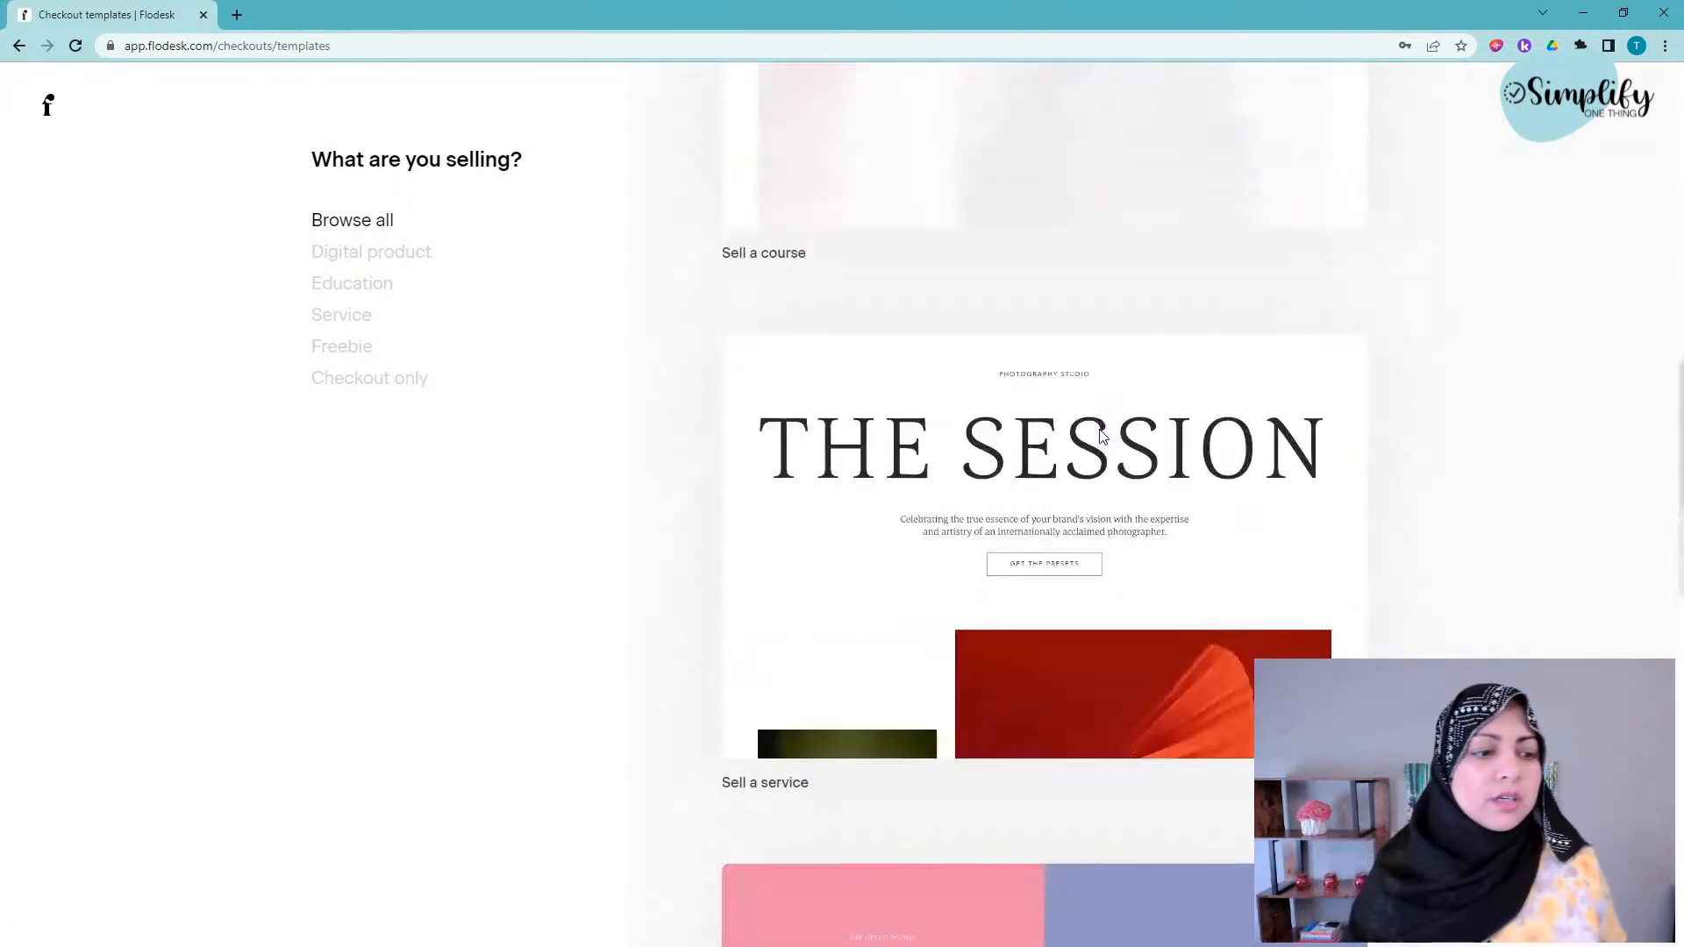
{"action": "scroll", "coordinate": [1103, 433], "scroll_direction": "down", "scroll_amount": 4}
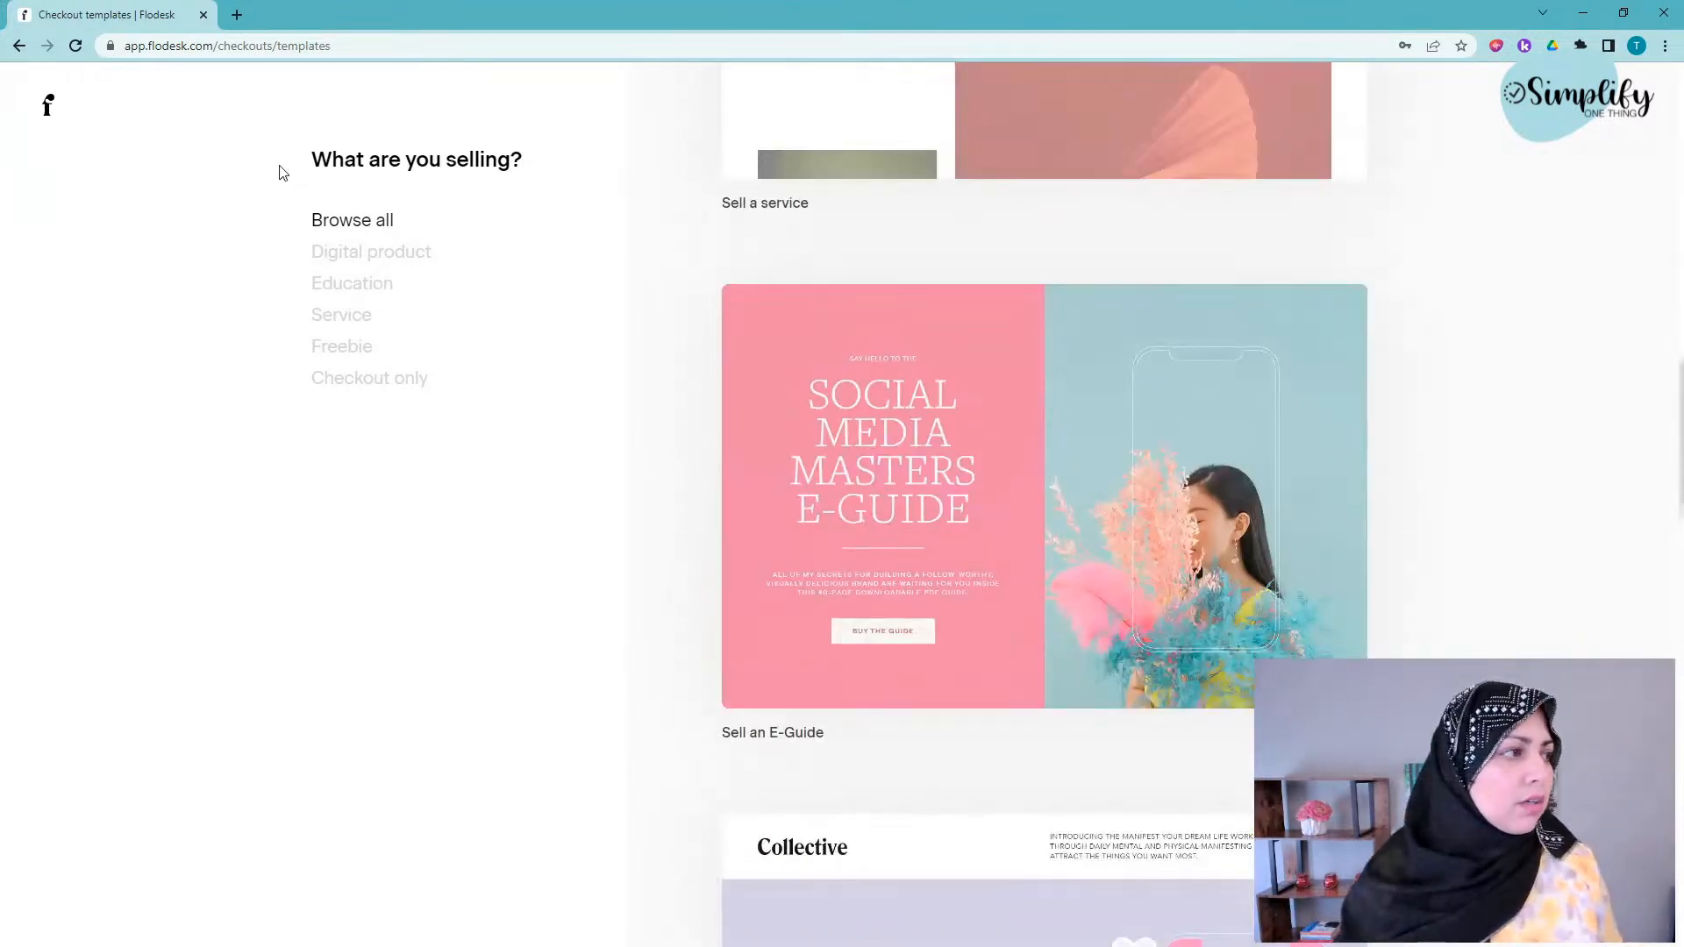
{"action": "left_click", "coordinate": [35, 109]}
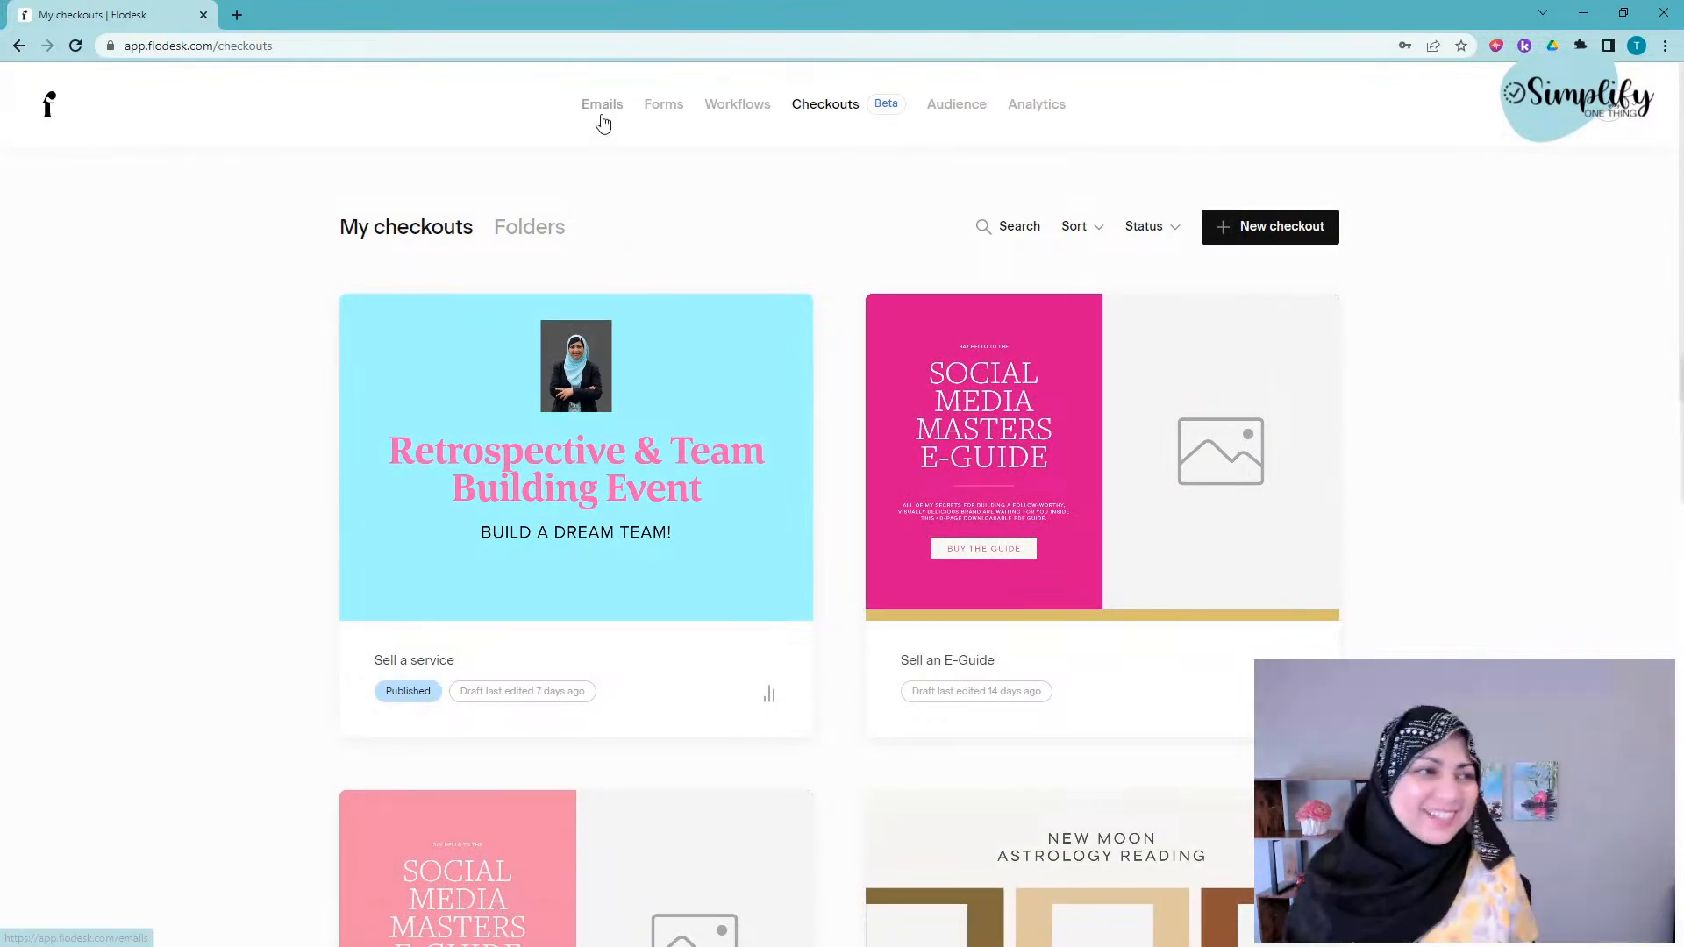
- Open the Flodesk Masterclass folder among the workflow folders and look through the workflows it contains
{"action": "left_click", "coordinate": [600, 107]}
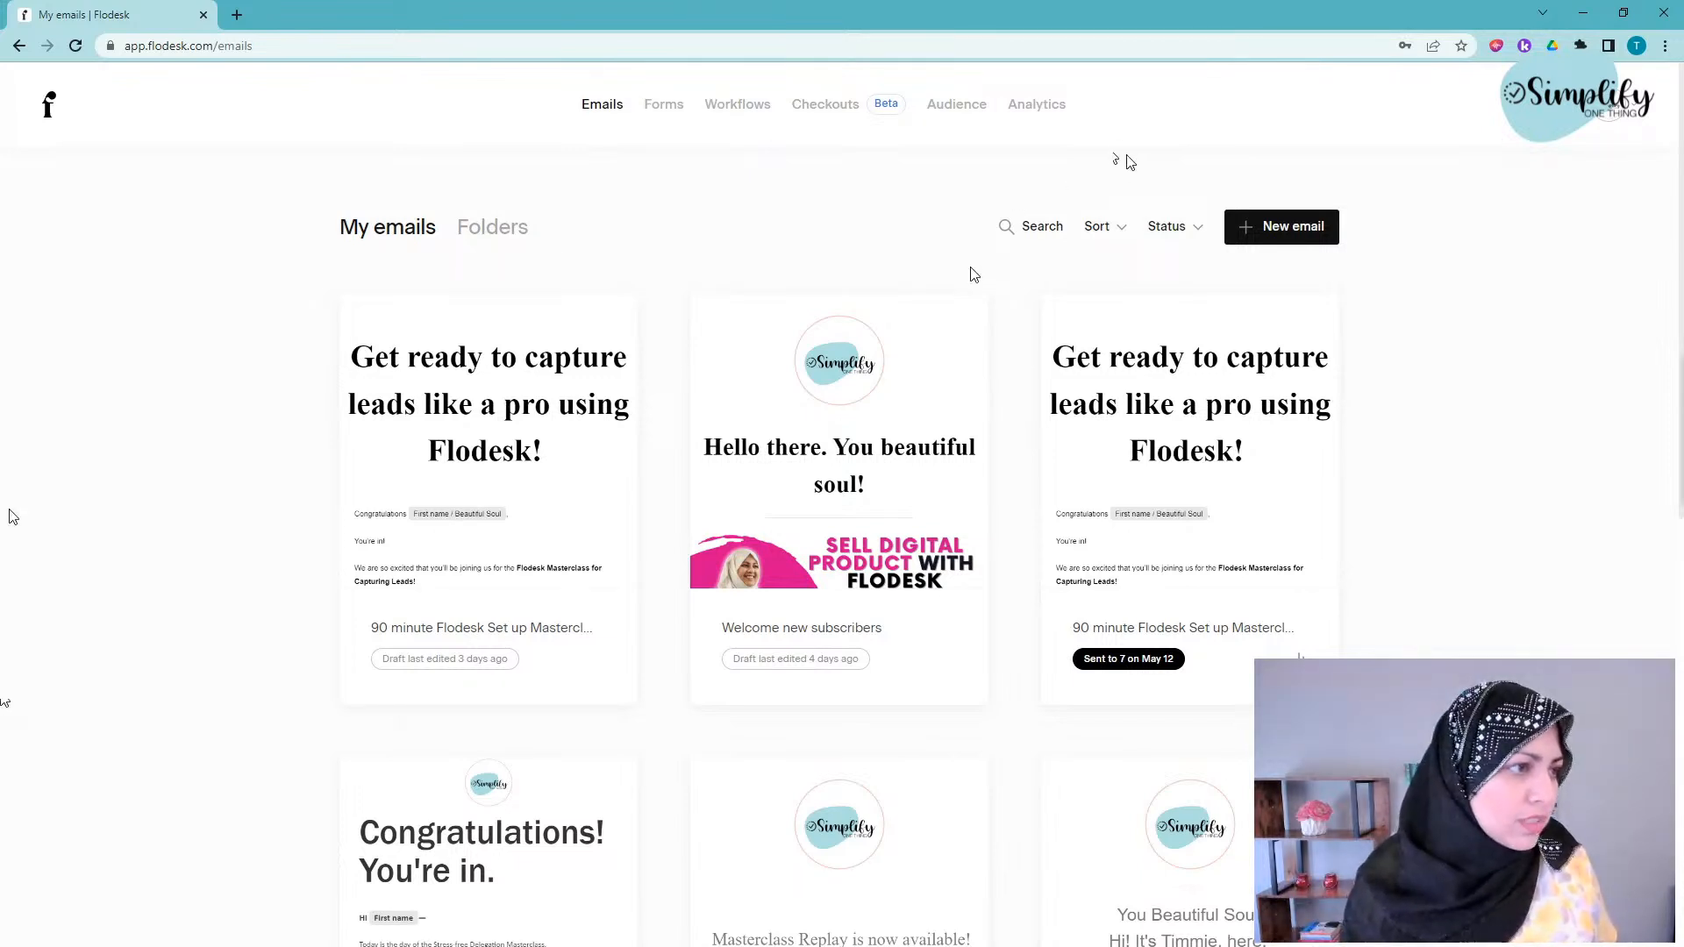
{"action": "left_click", "coordinate": [737, 105]}
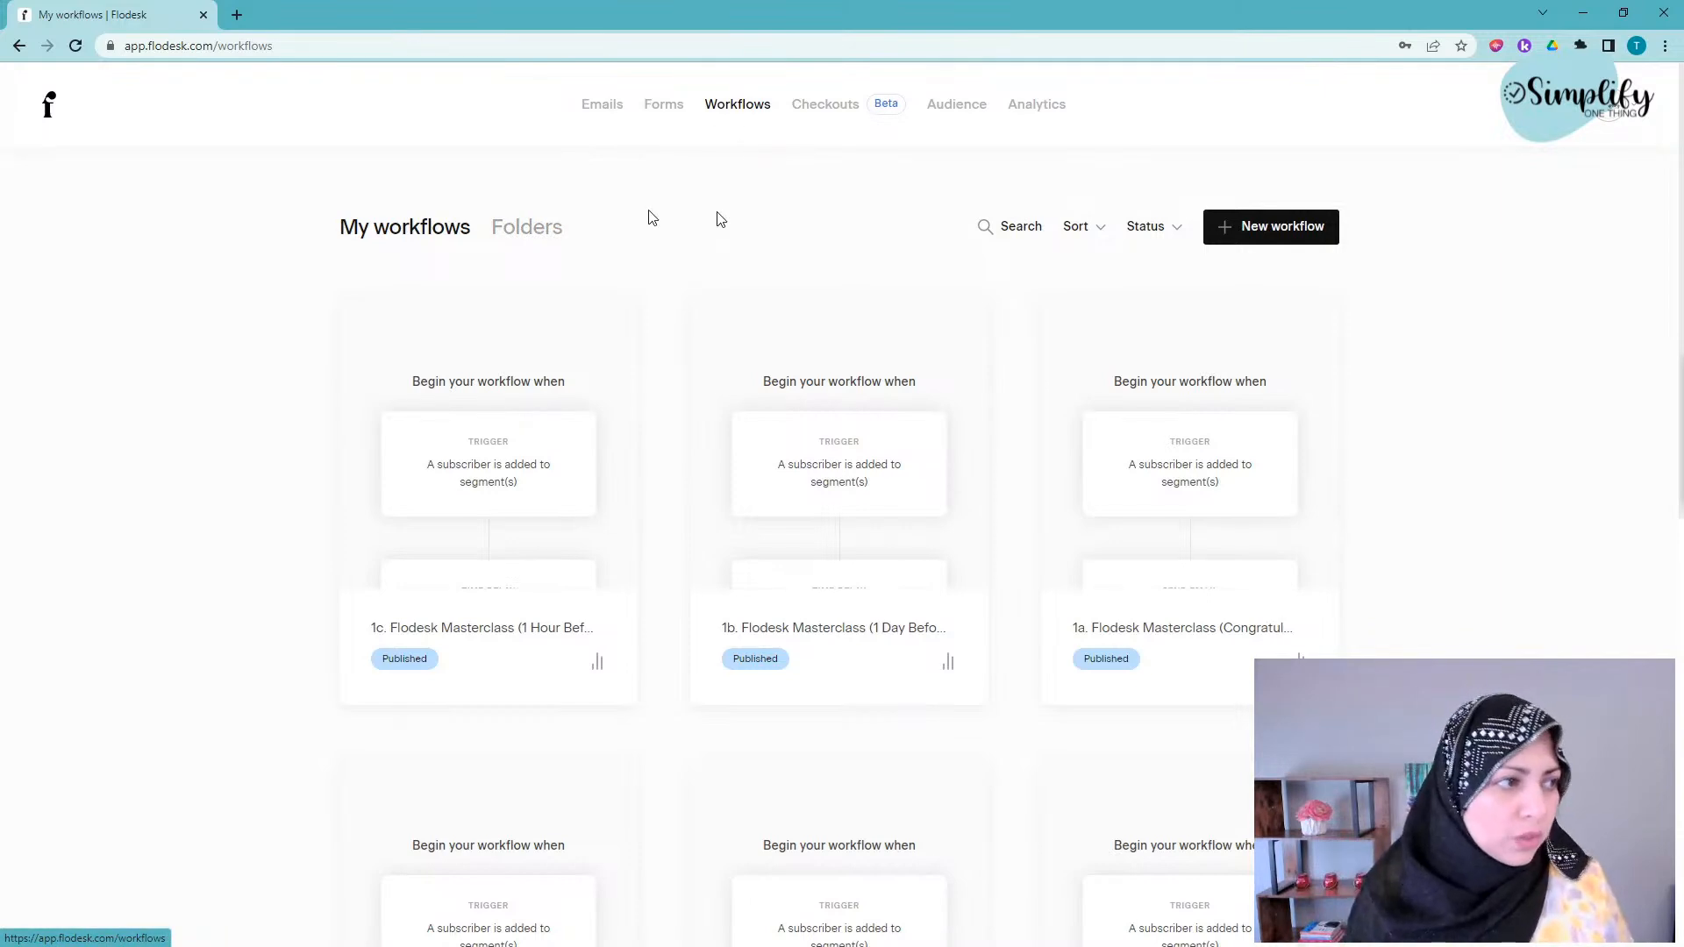
{"action": "left_click", "coordinate": [526, 235]}
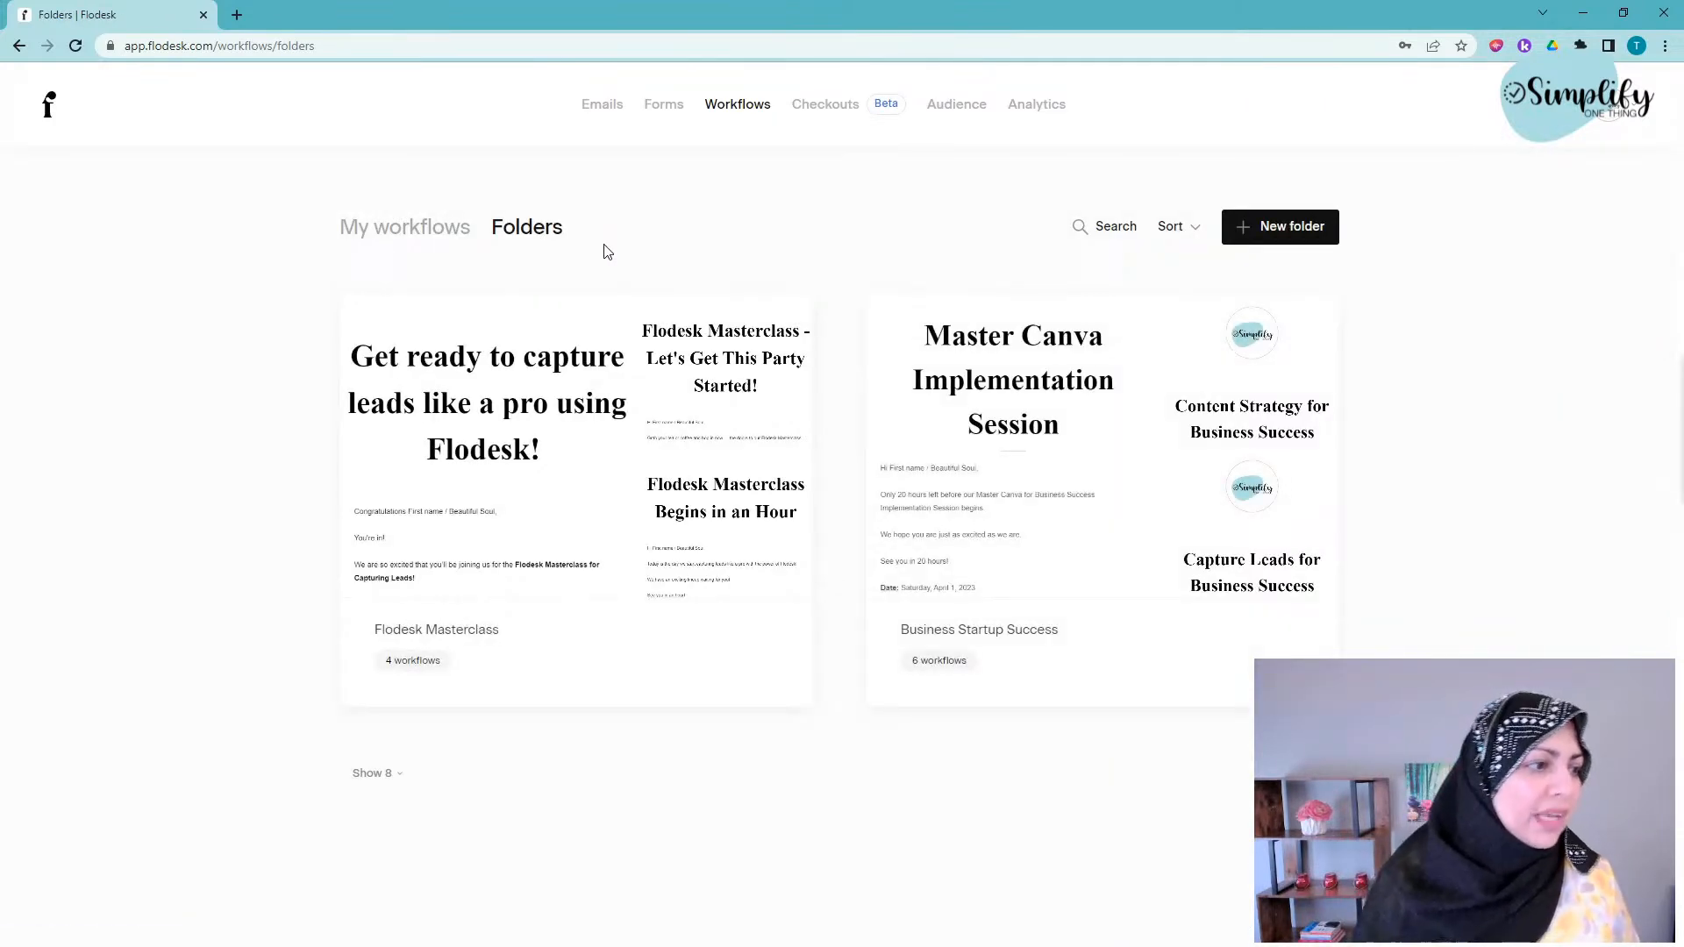
{"action": "mouse_move", "coordinate": [529, 659]}
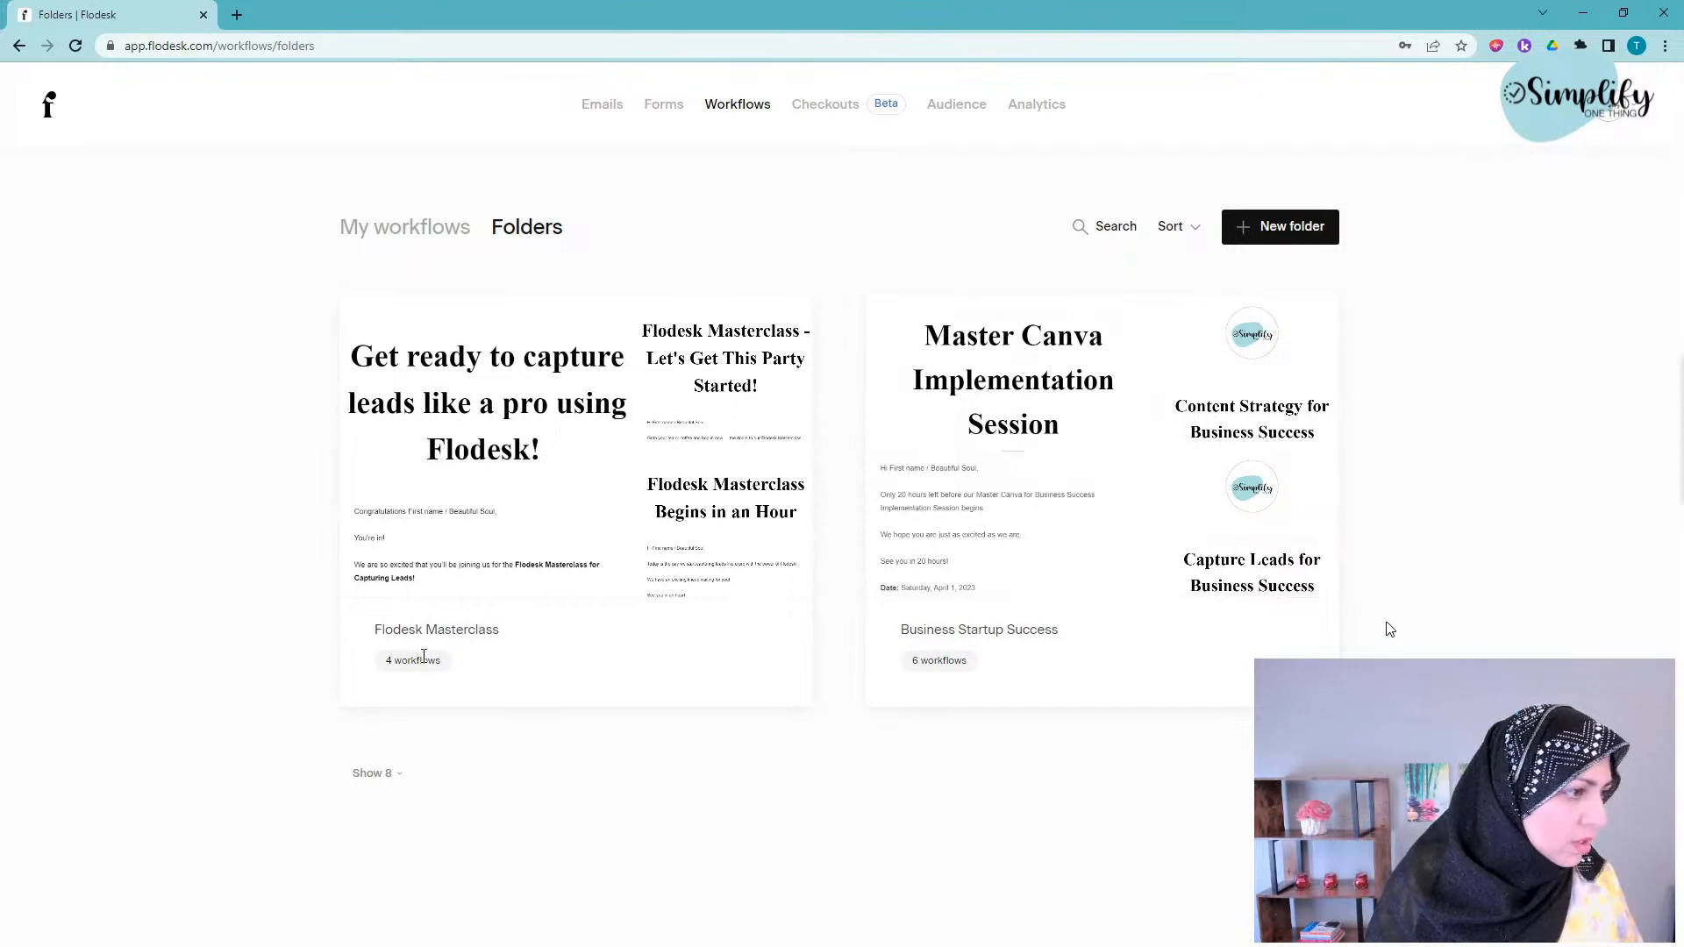
{"action": "mouse_move", "coordinate": [438, 390]}
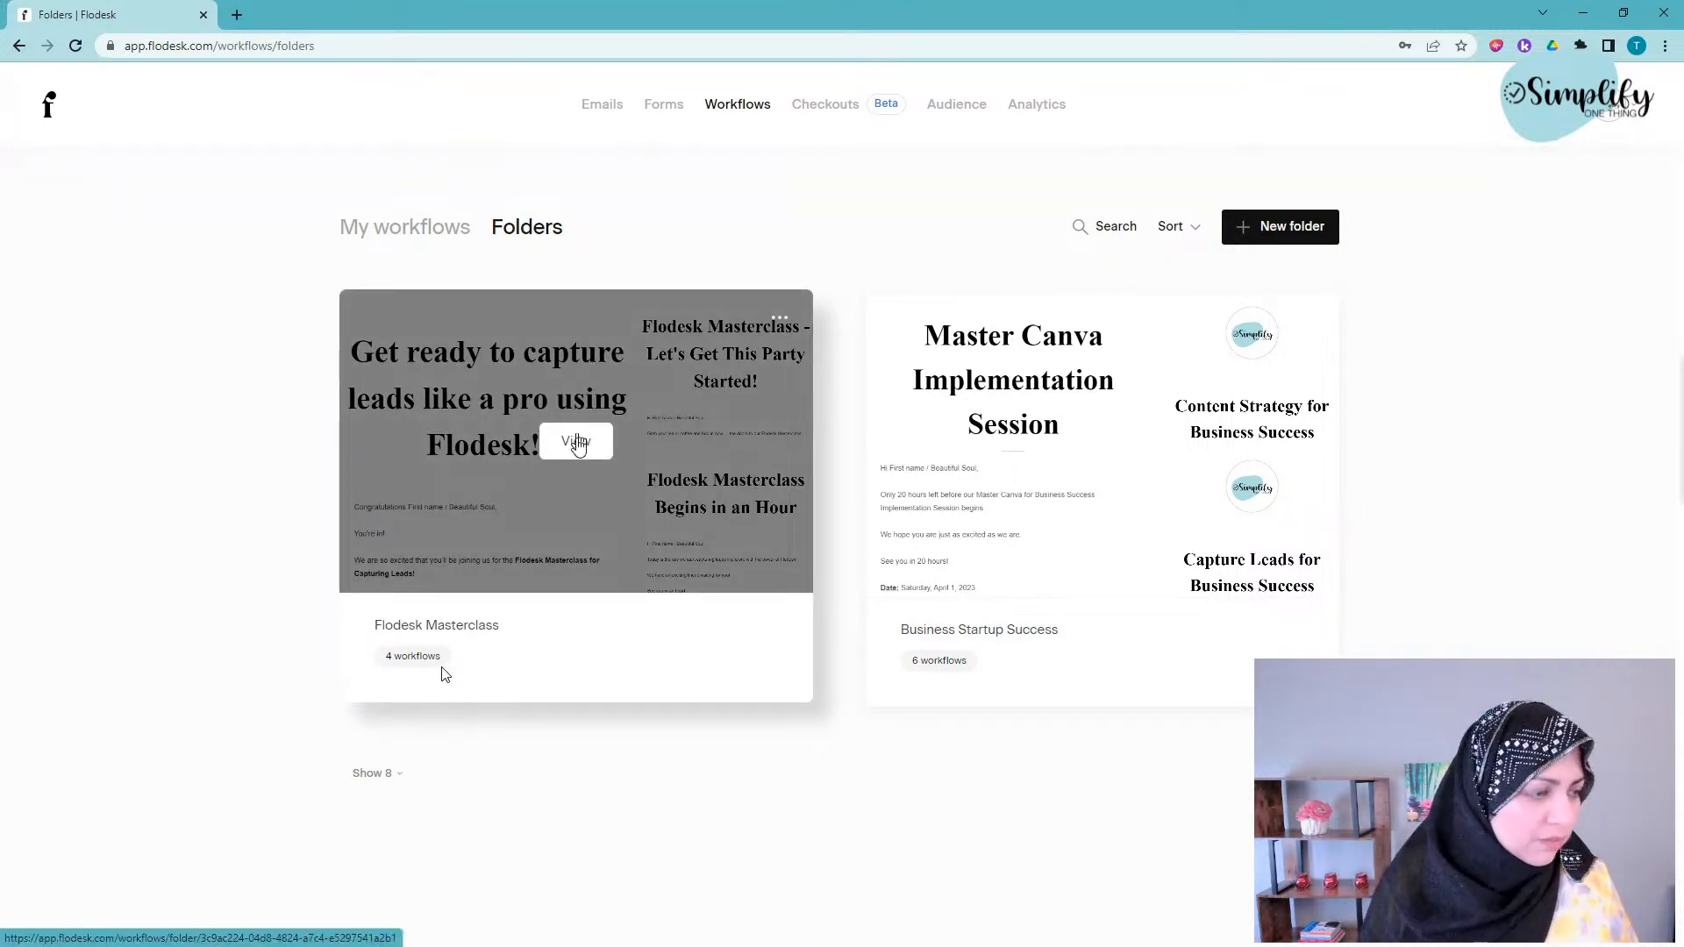
{"action": "left_click", "coordinate": [576, 443]}
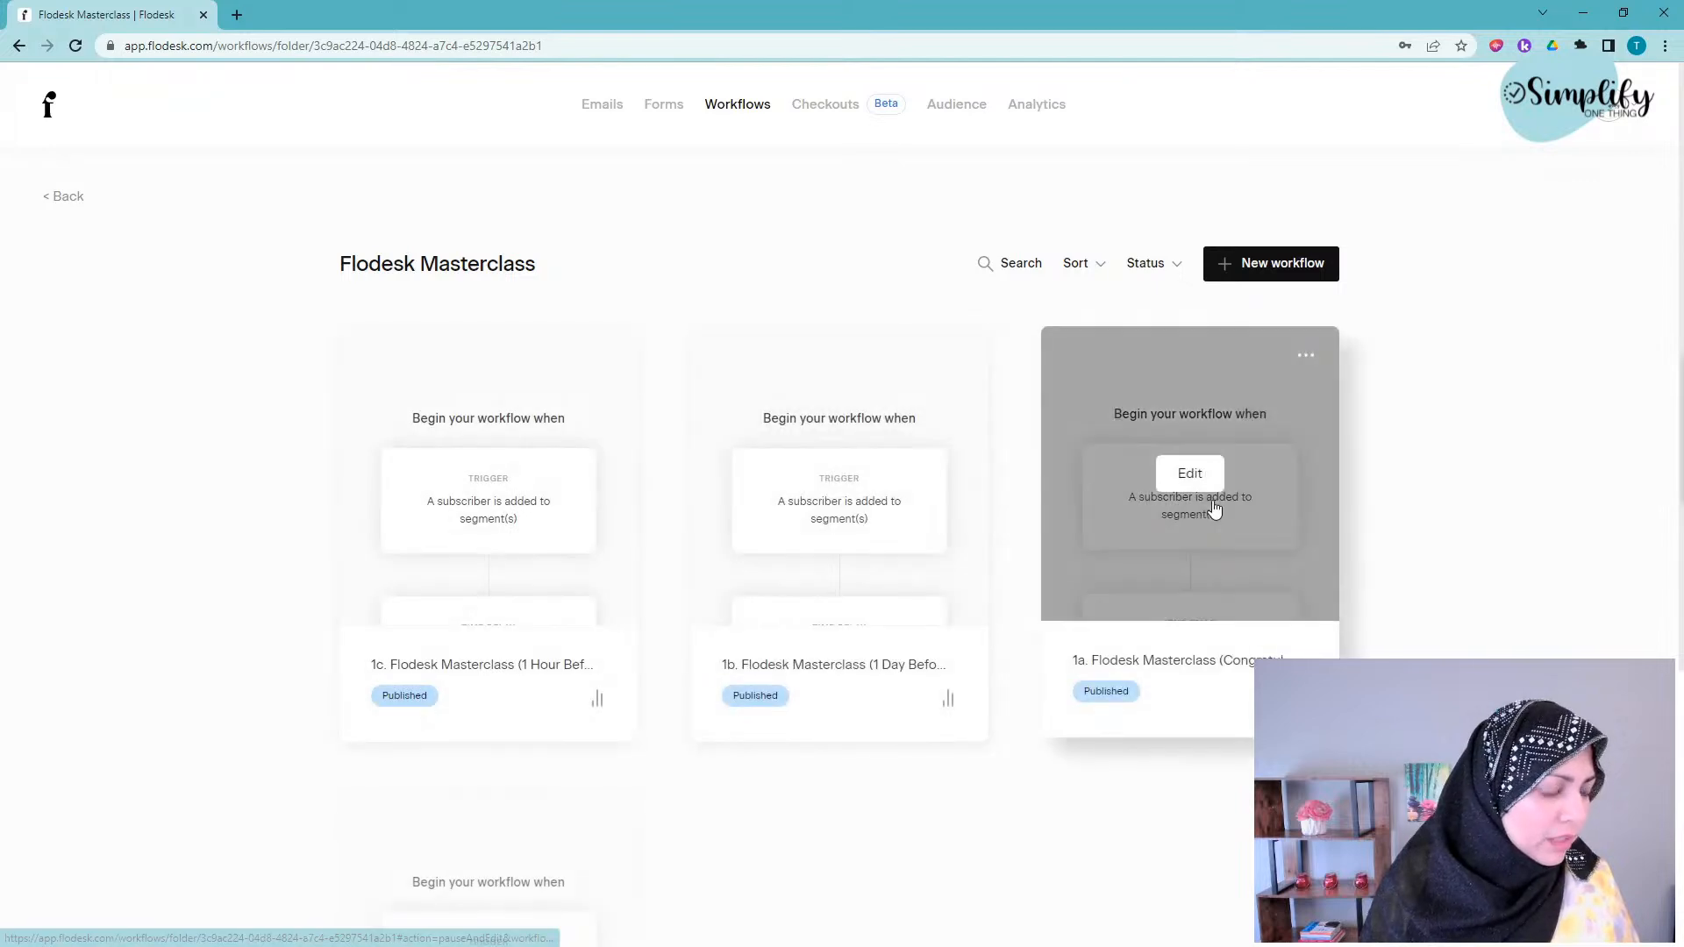
{"action": "scroll", "coordinate": [1369, 553], "scroll_direction": "down", "scroll_amount": 3}
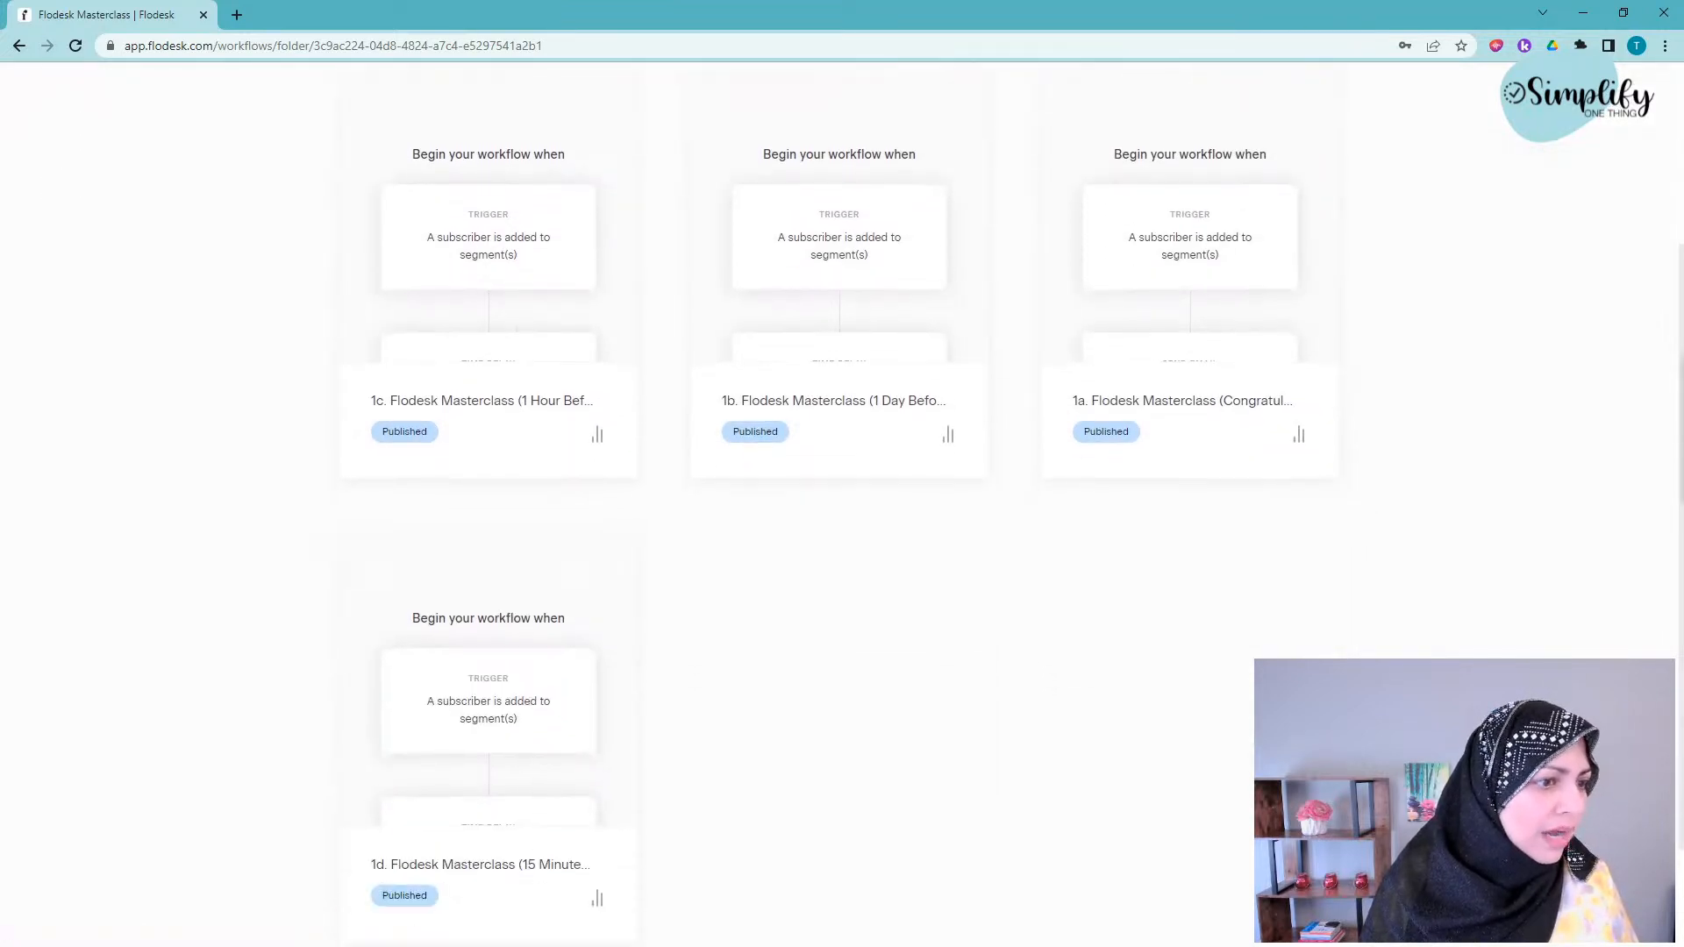
- Examine the names, numbering and status of workflows 1a to 1d in the Flodesk Masterclass folder
{"action": "scroll", "coordinate": [1270, 545], "scroll_direction": "down", "scroll_amount": 1}
{"action": "mouse_move", "coordinate": [1075, 308]}
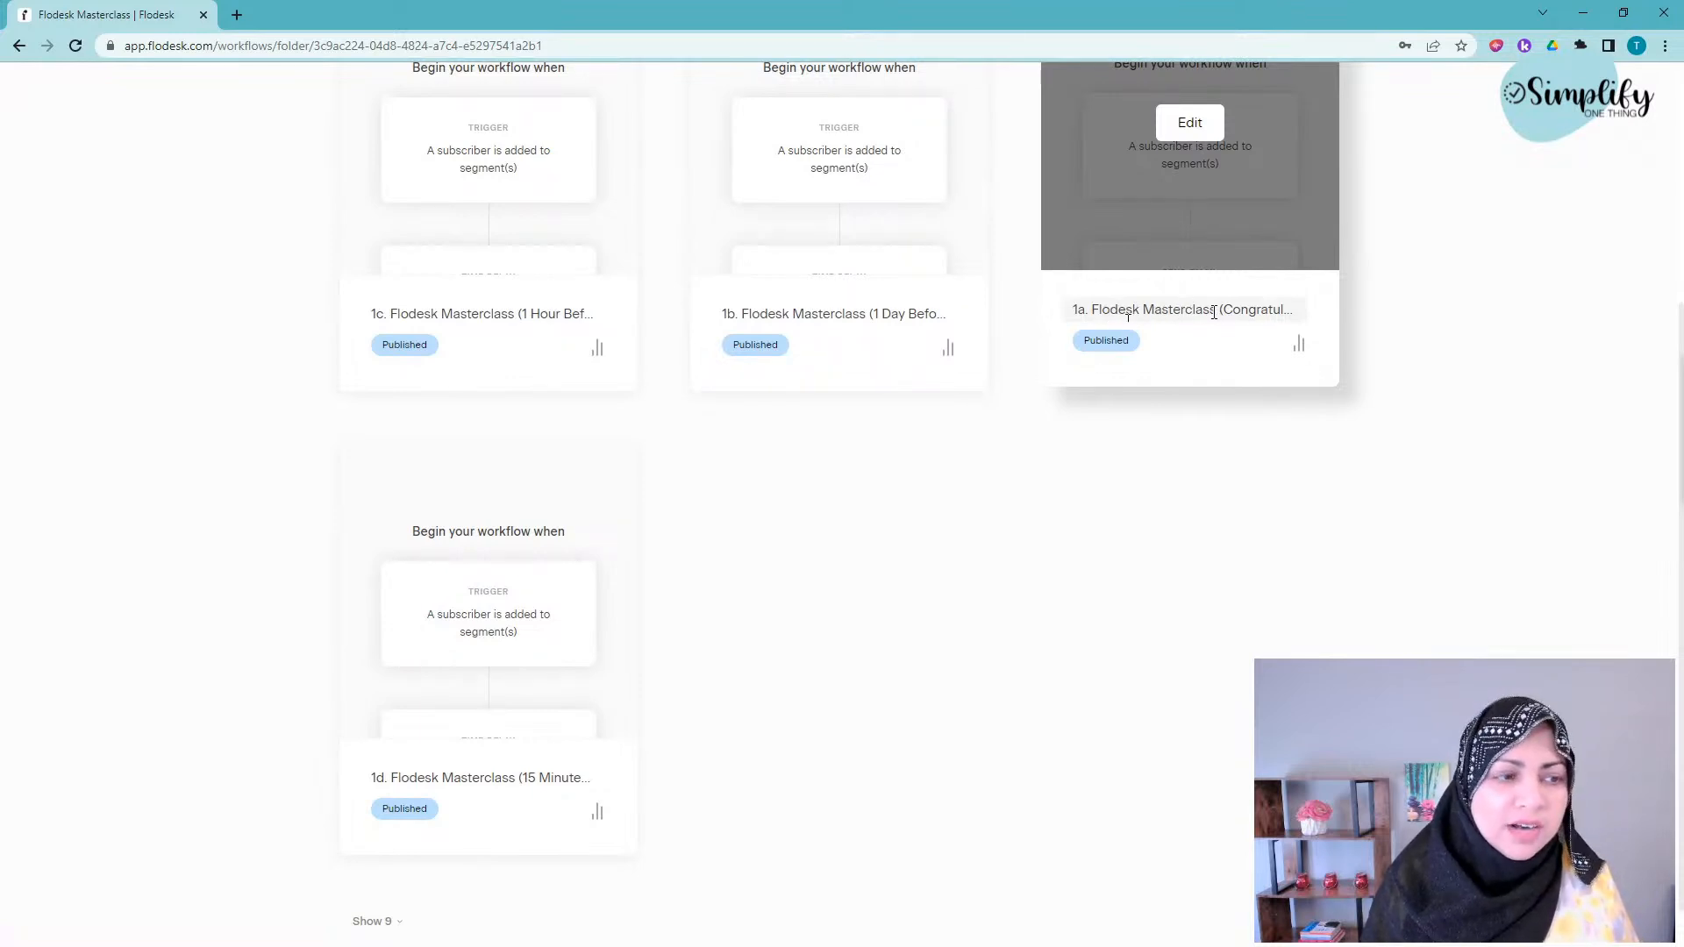
{"action": "scroll", "coordinate": [1185, 312], "scroll_direction": "up", "scroll_amount": 1}
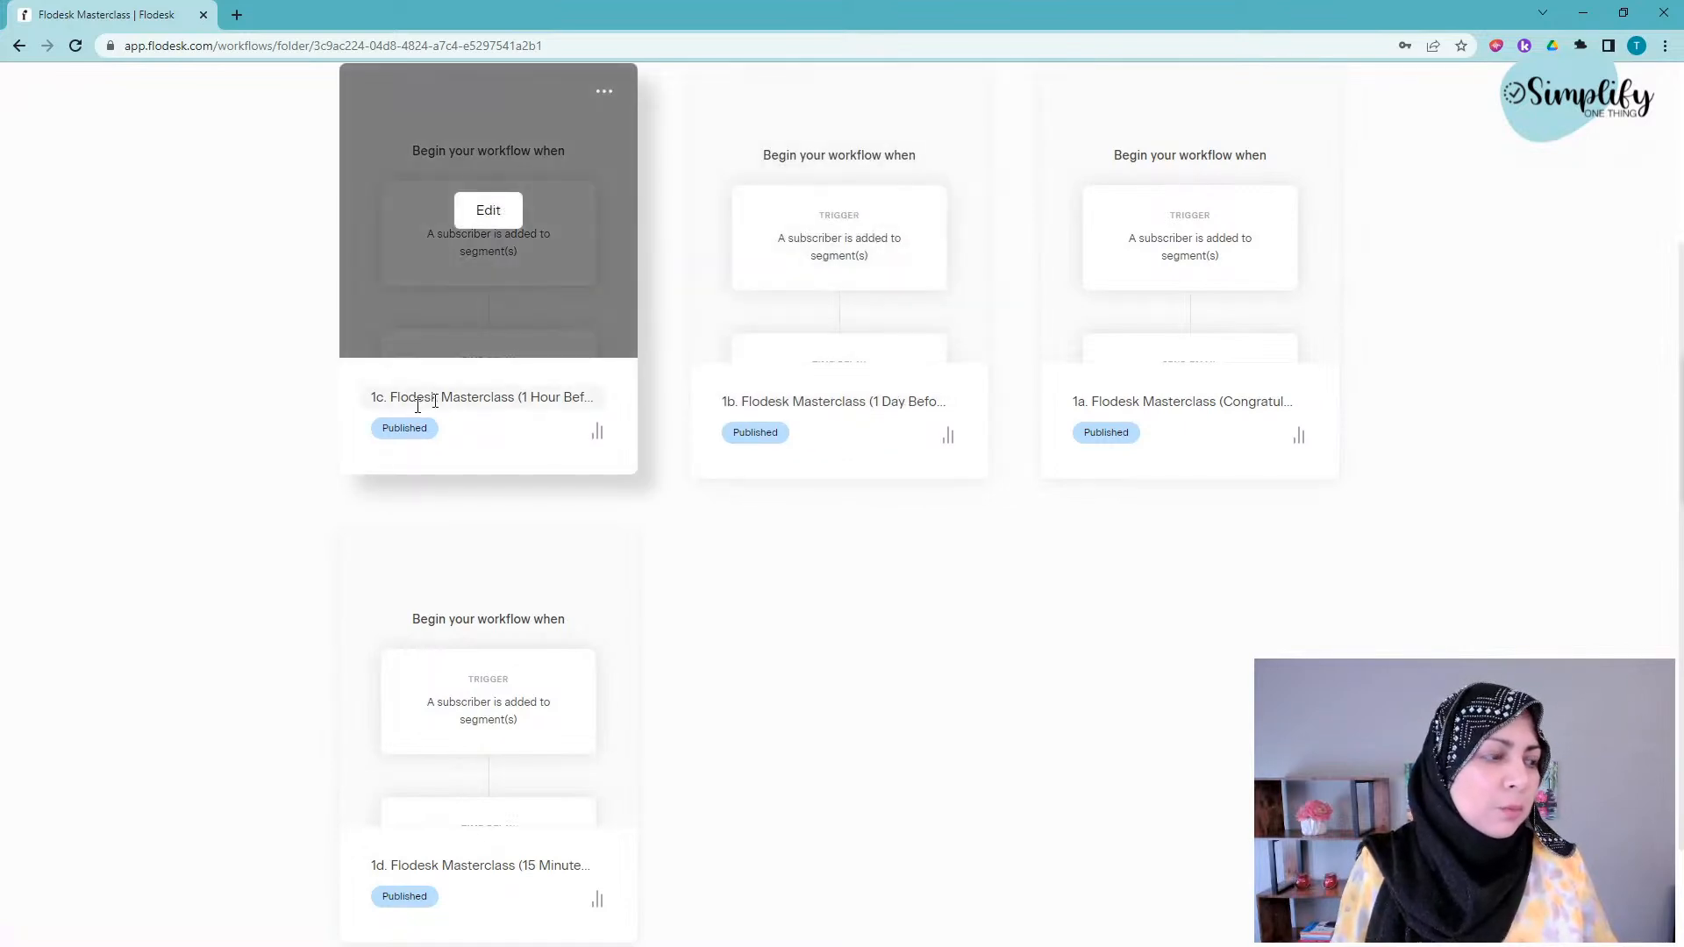
{"action": "scroll", "coordinate": [526, 394], "scroll_direction": "down", "scroll_amount": 2}
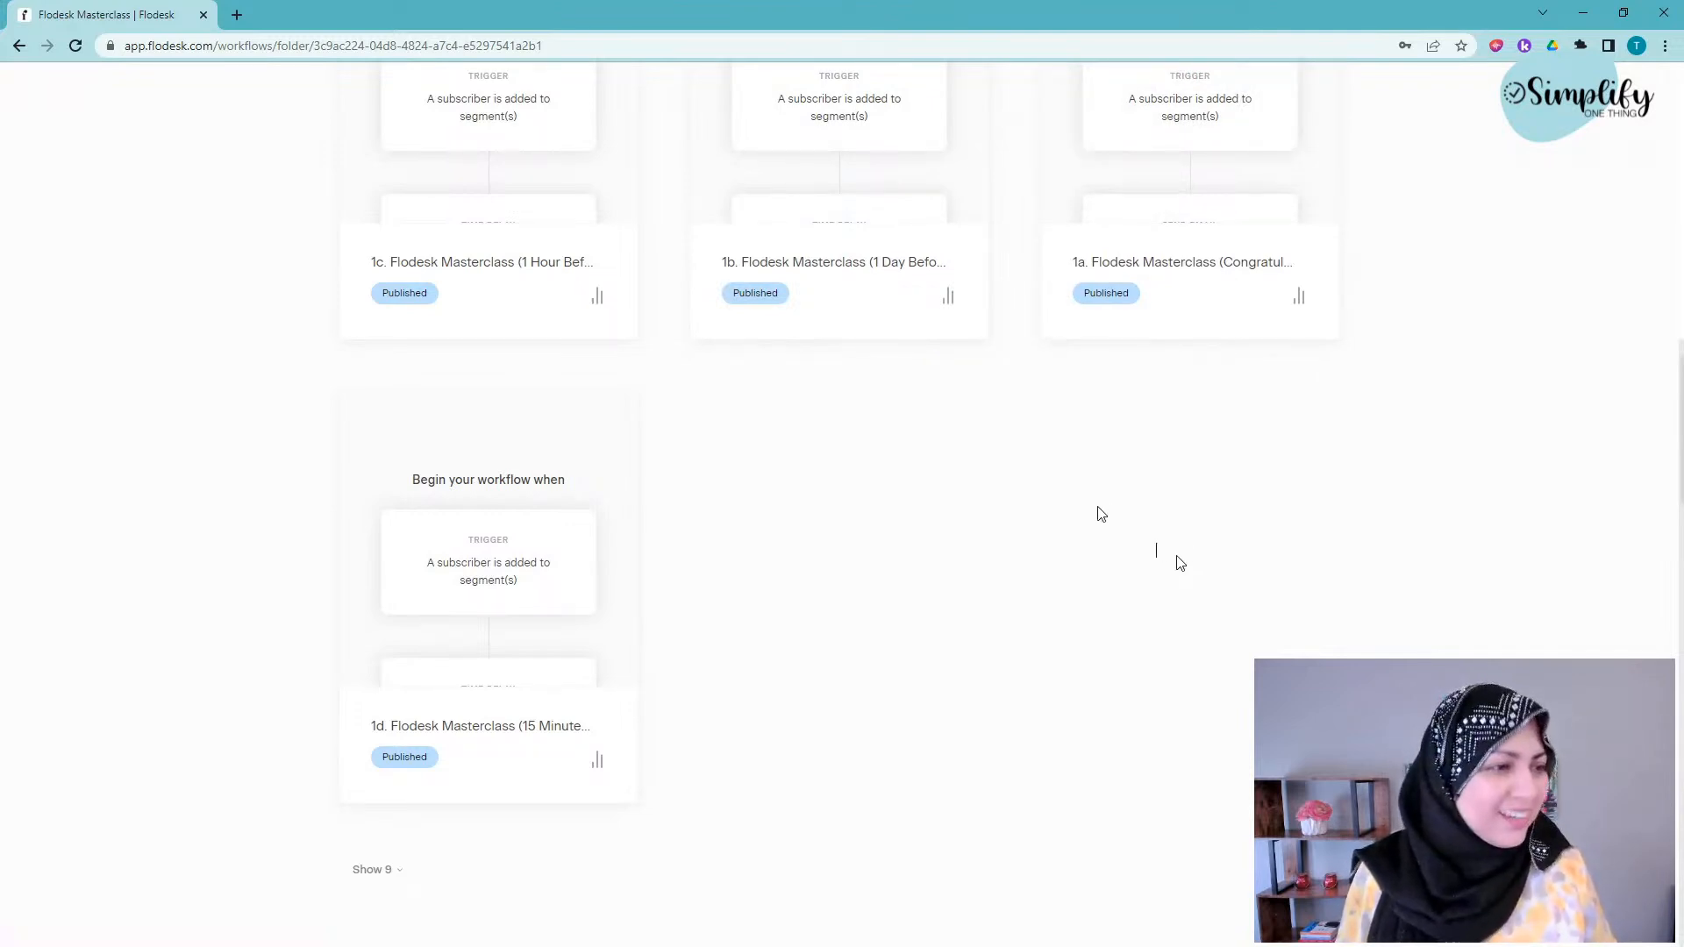
{"action": "scroll", "coordinate": [1145, 542], "scroll_direction": "up", "scroll_amount": 1}
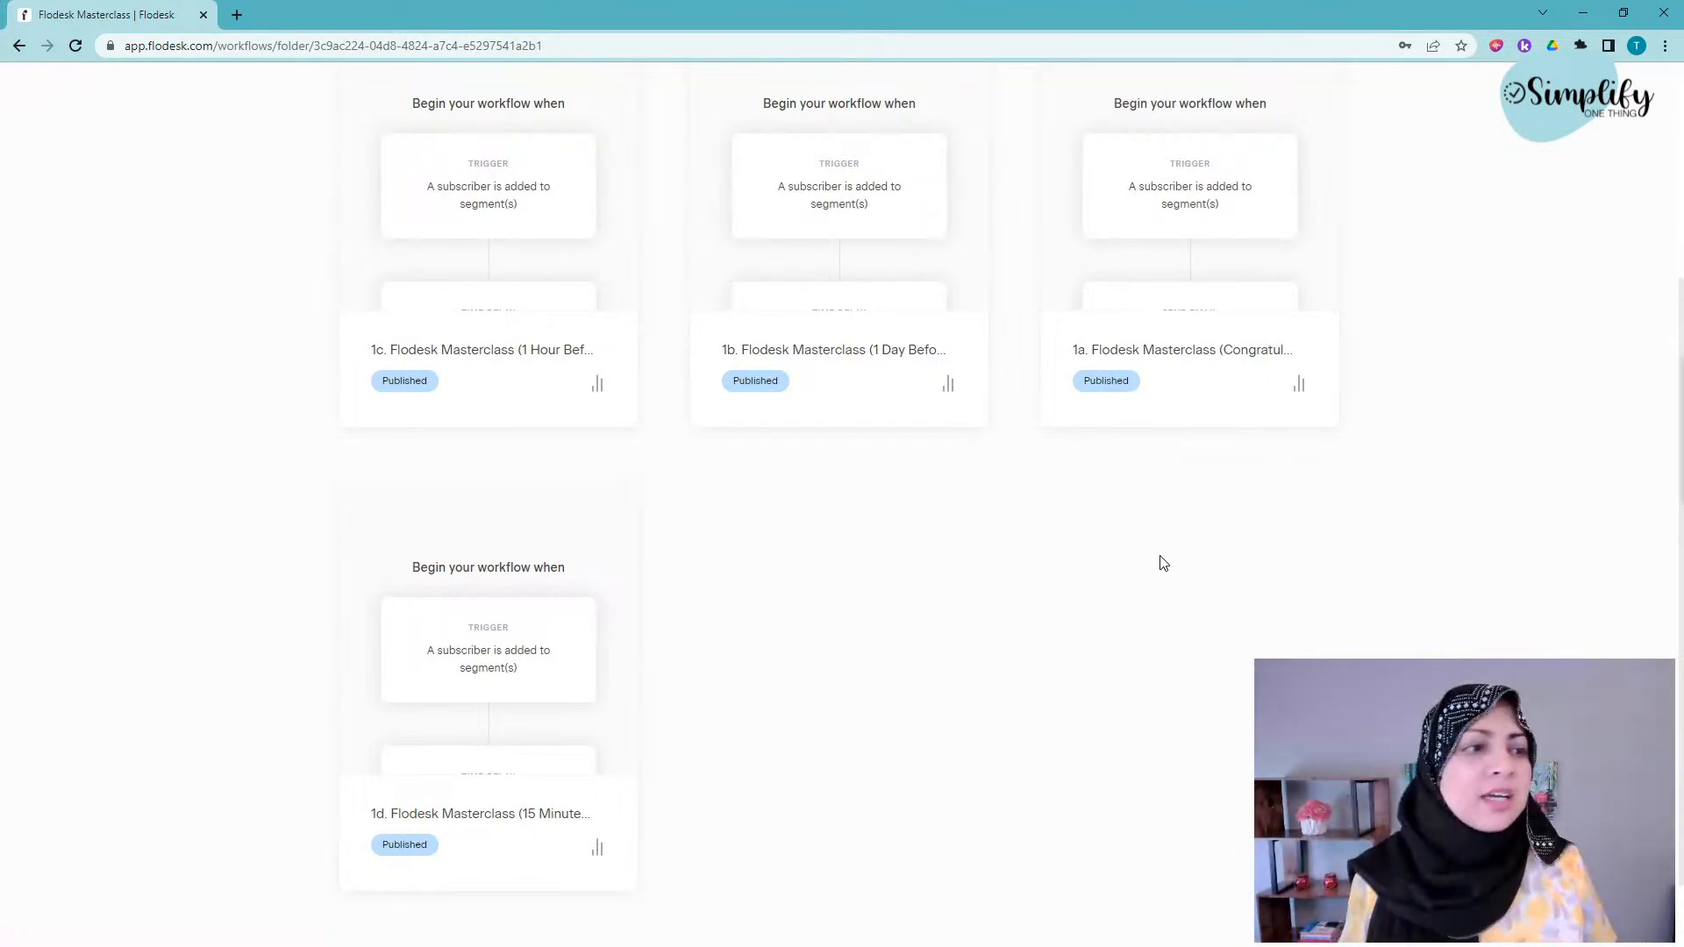
{"action": "scroll", "coordinate": [1075, 571], "scroll_direction": "up", "scroll_amount": 3}
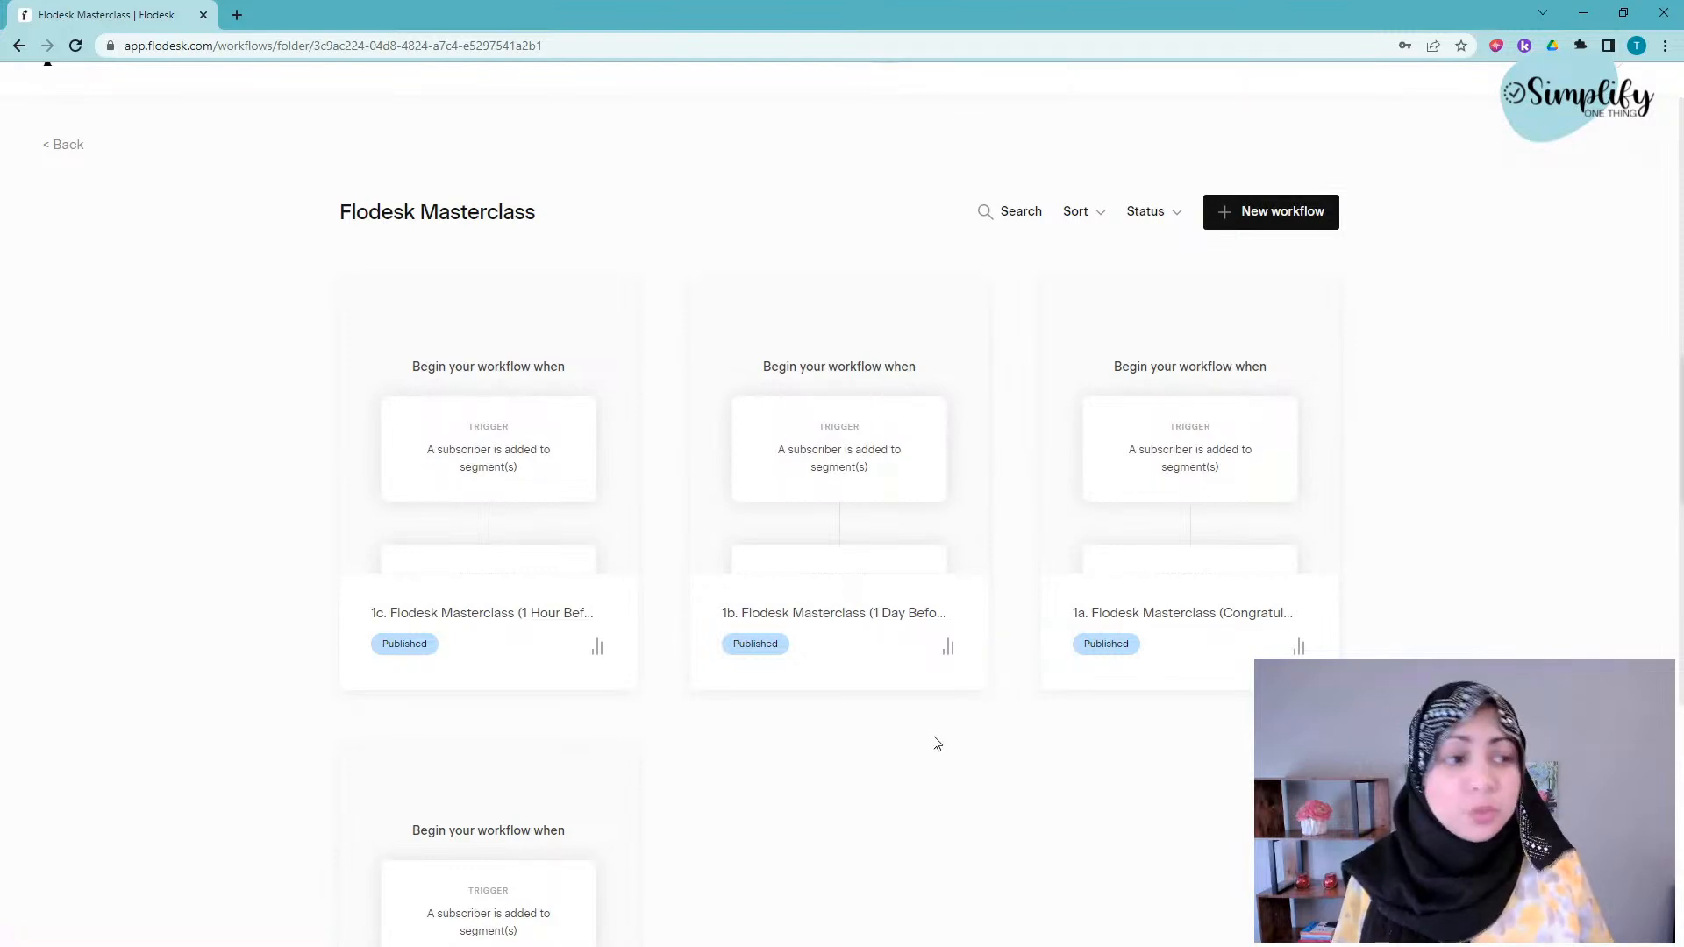
{"action": "scroll", "coordinate": [1103, 579], "scroll_direction": "down", "scroll_amount": 3}
{"action": "scroll", "coordinate": [1117, 586], "scroll_direction": "up", "scroll_amount": 1}
{"action": "scroll", "coordinate": [1120, 585], "scroll_direction": "up", "scroll_amount": 1}
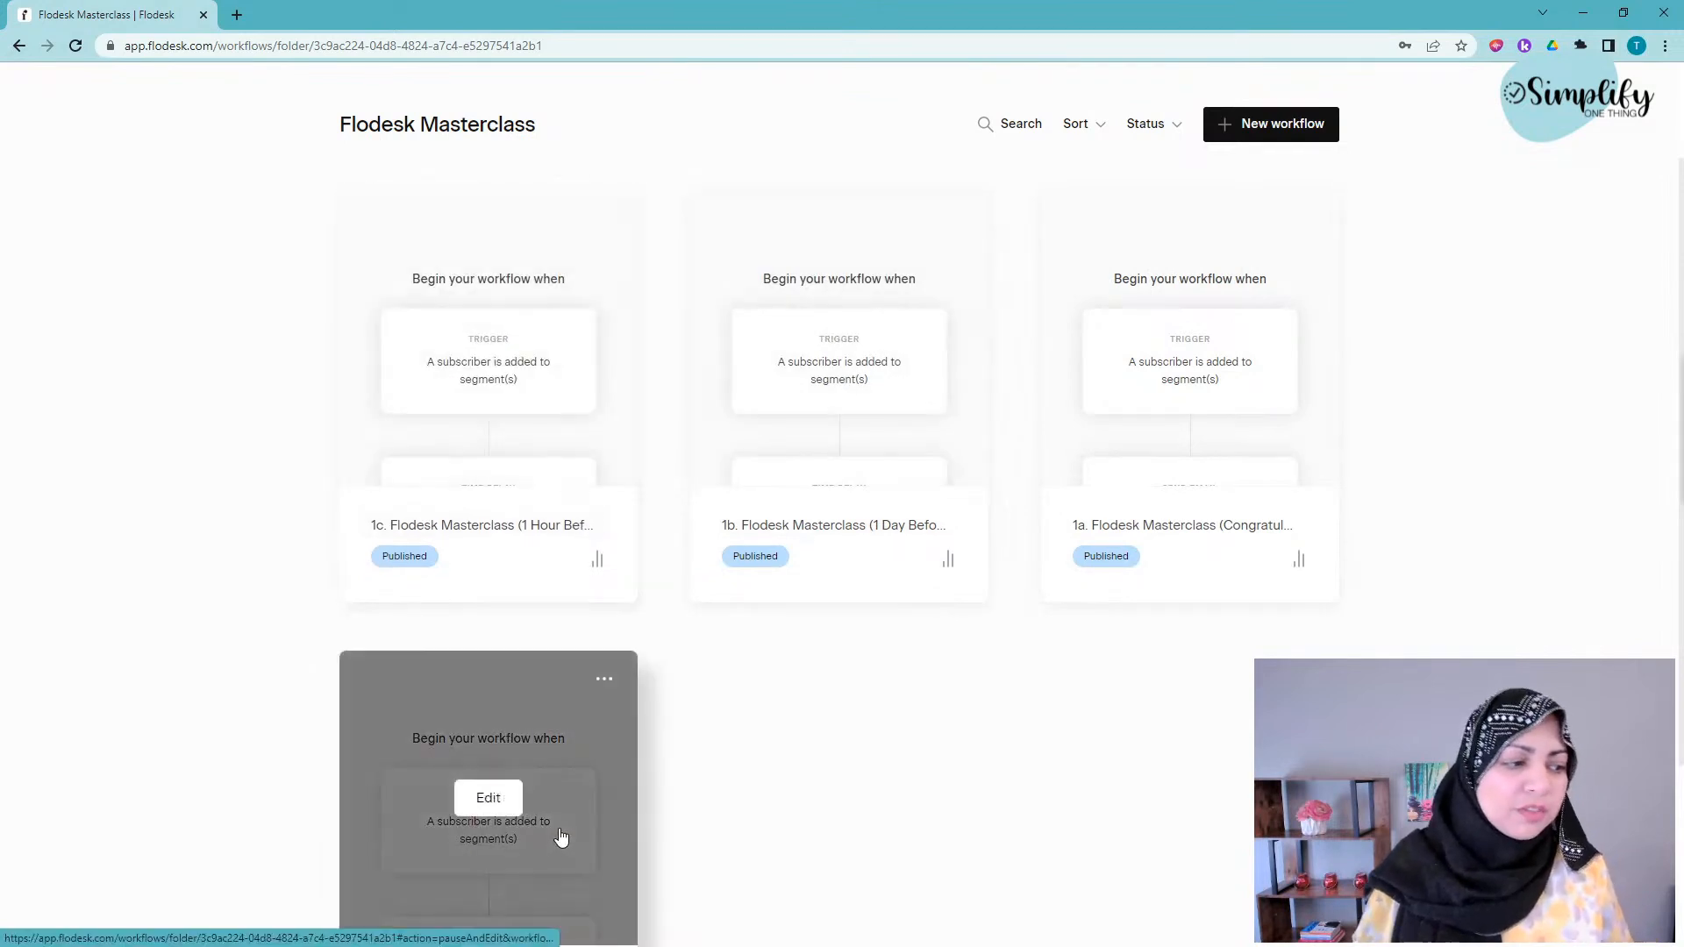
{"action": "scroll", "coordinate": [556, 833], "scroll_direction": "down", "scroll_amount": 3}
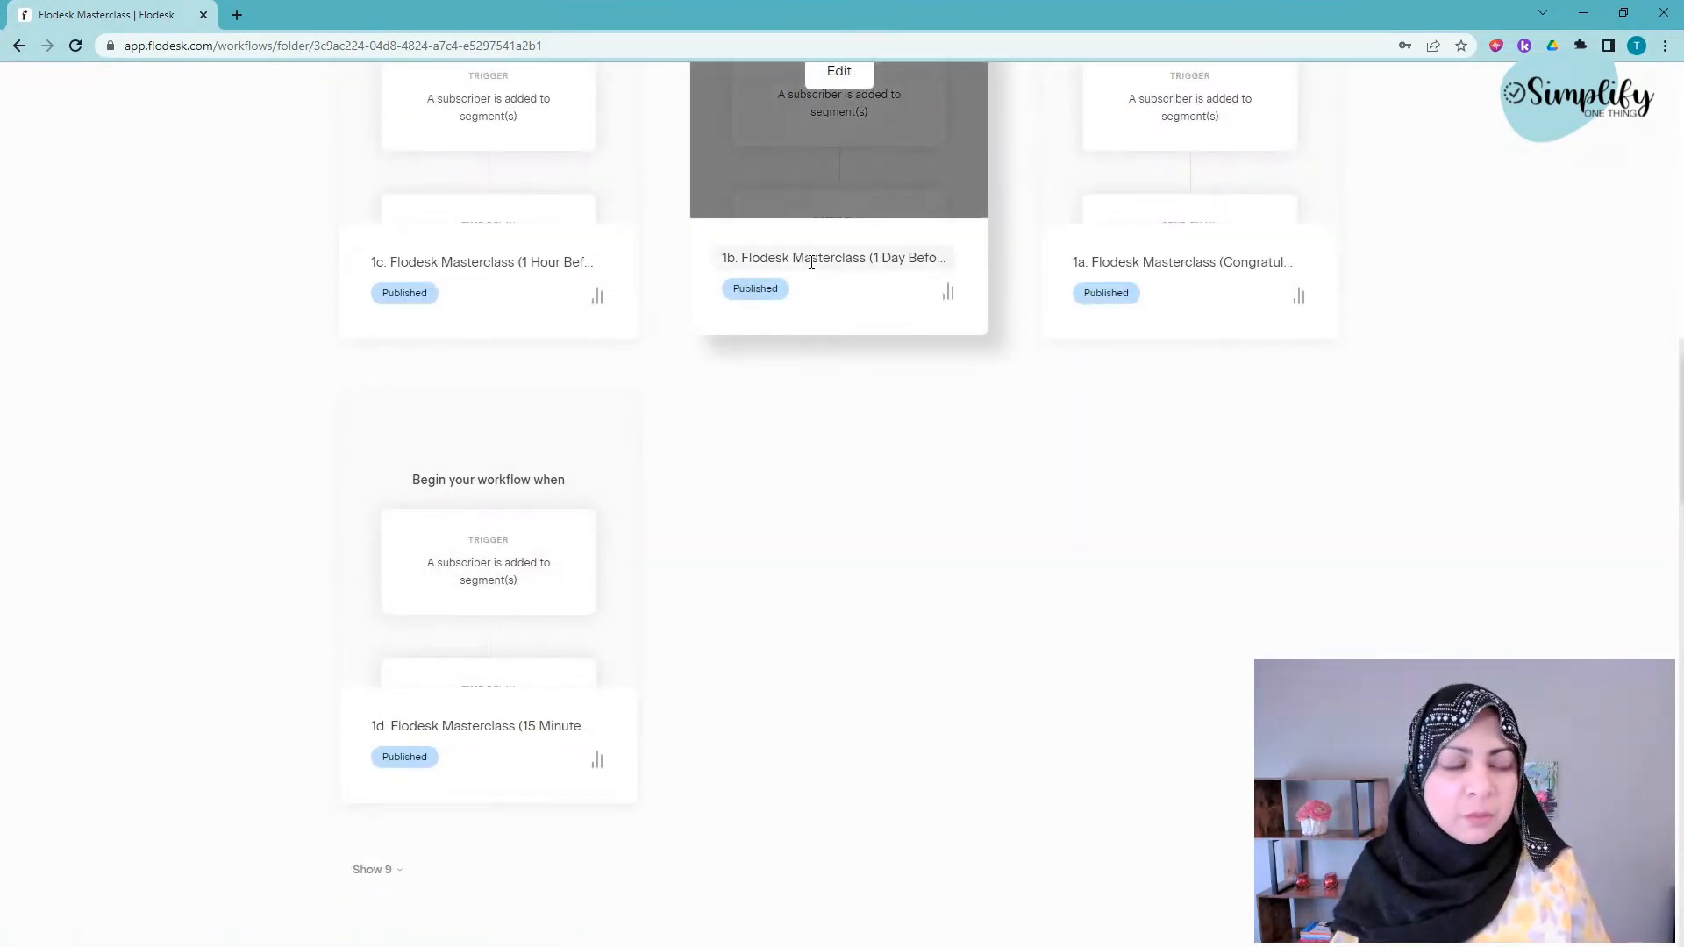
{"action": "scroll", "coordinate": [864, 492], "scroll_direction": "up", "scroll_amount": 5}
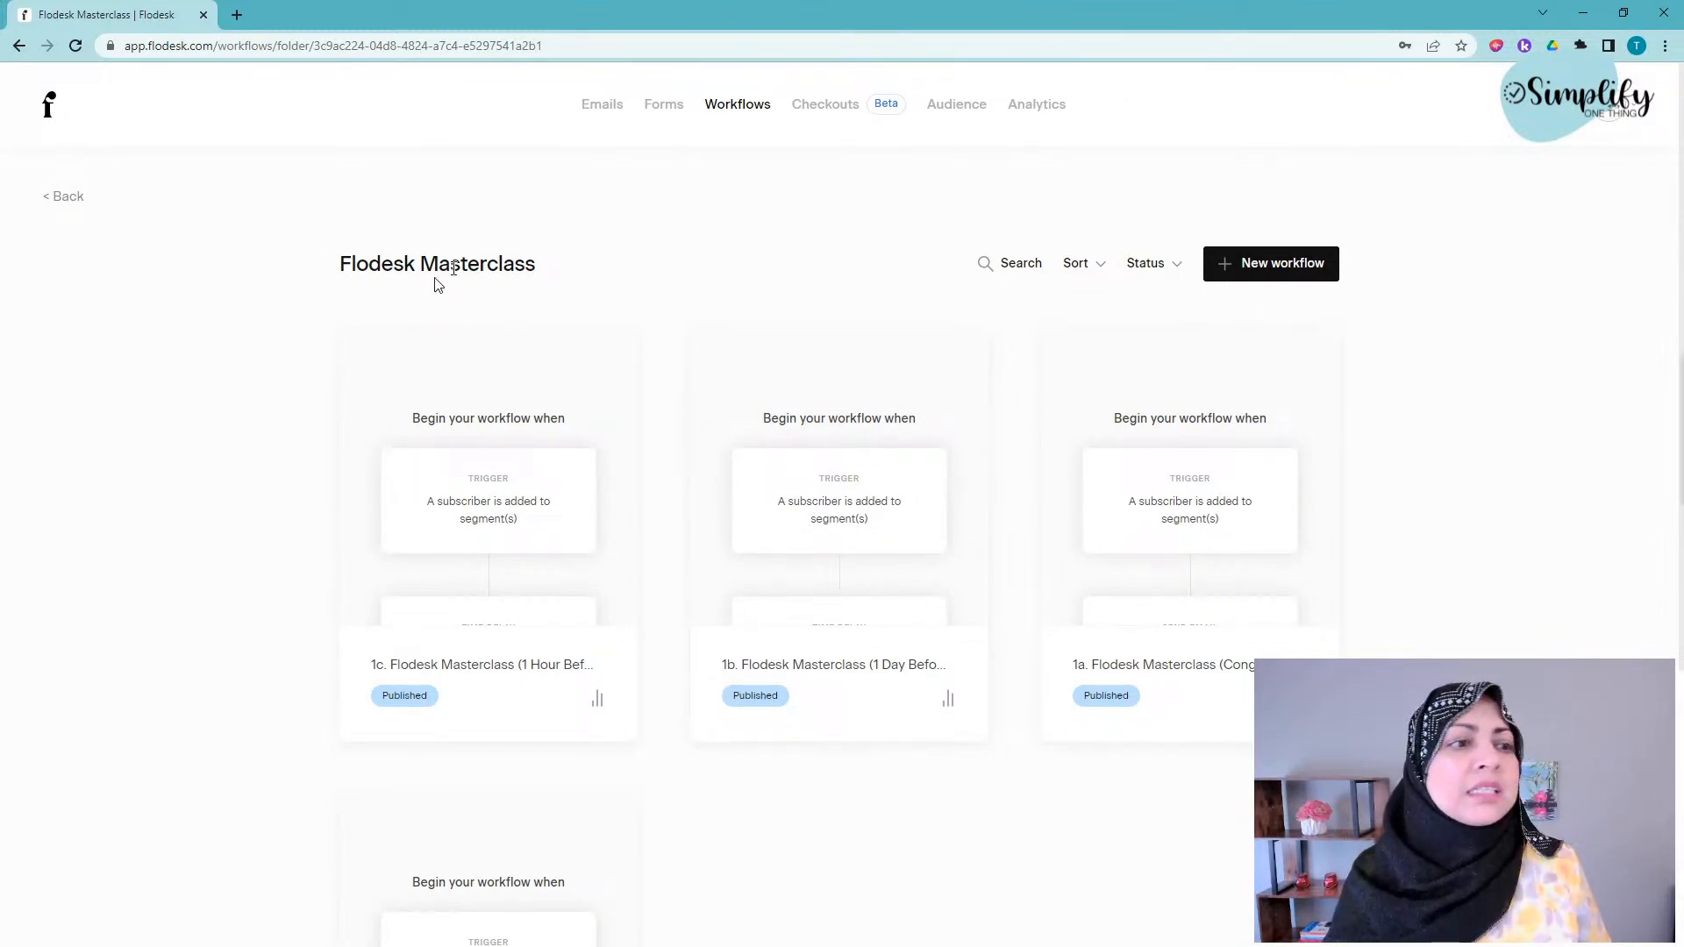
- Leave the folder, look through the complete list of workflows, and open the forms overview
{"action": "left_click", "coordinate": [67, 196]}
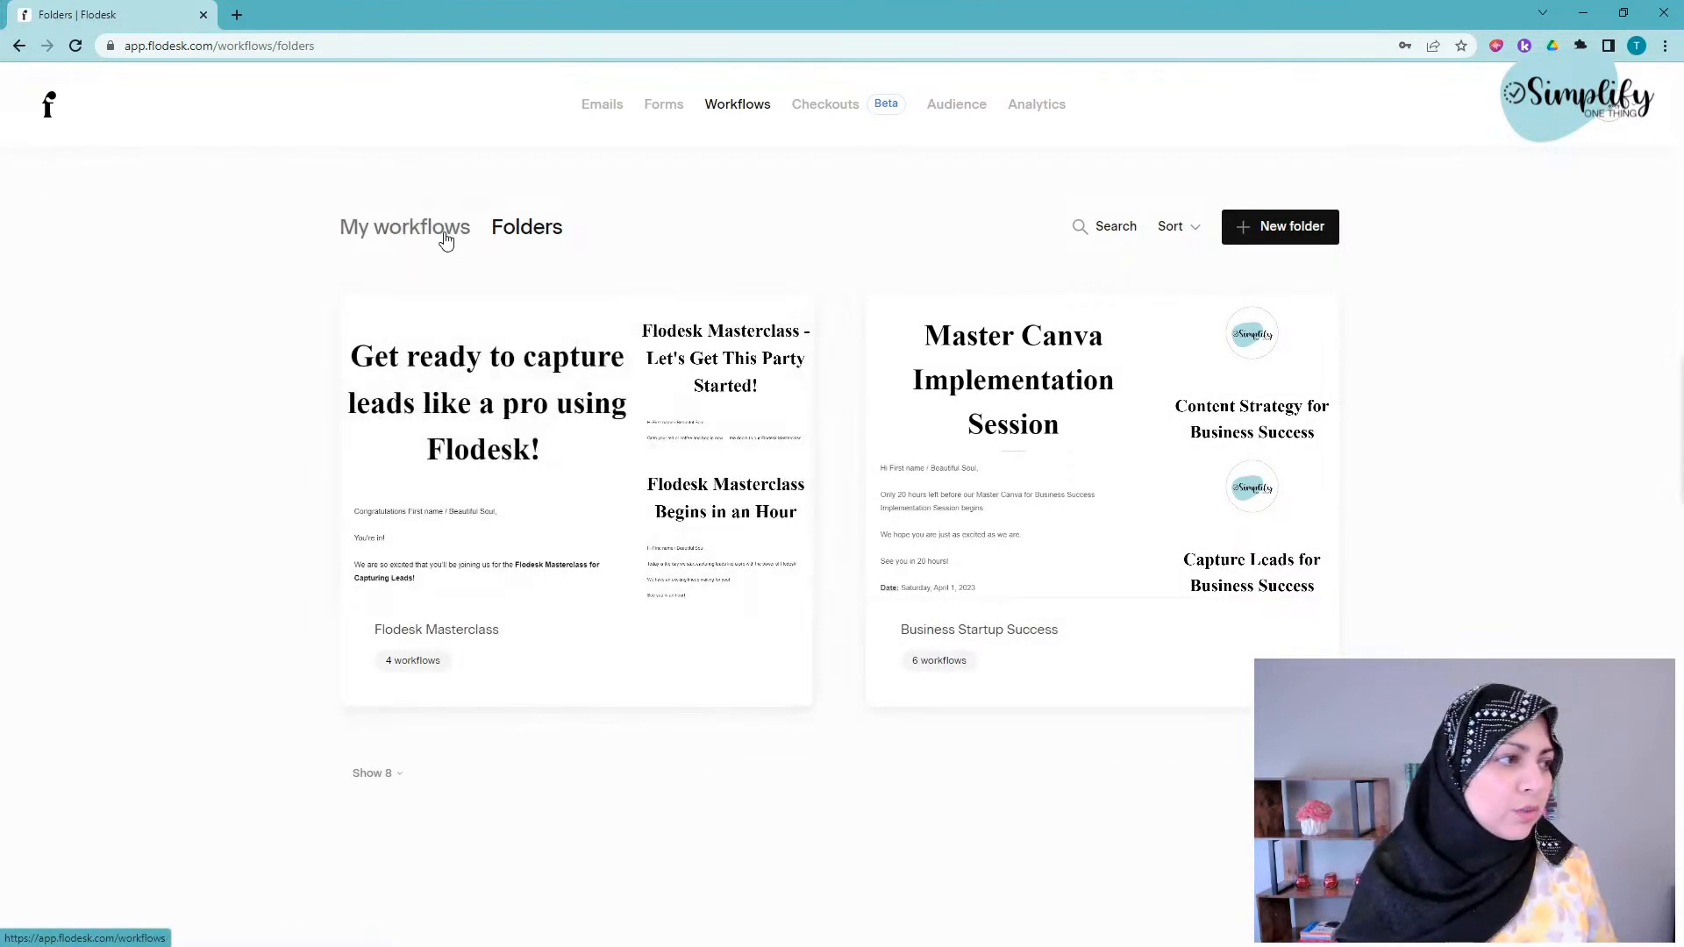
{"action": "left_click", "coordinate": [441, 230]}
{"action": "scroll", "coordinate": [1127, 605], "scroll_direction": "down", "scroll_amount": 8}
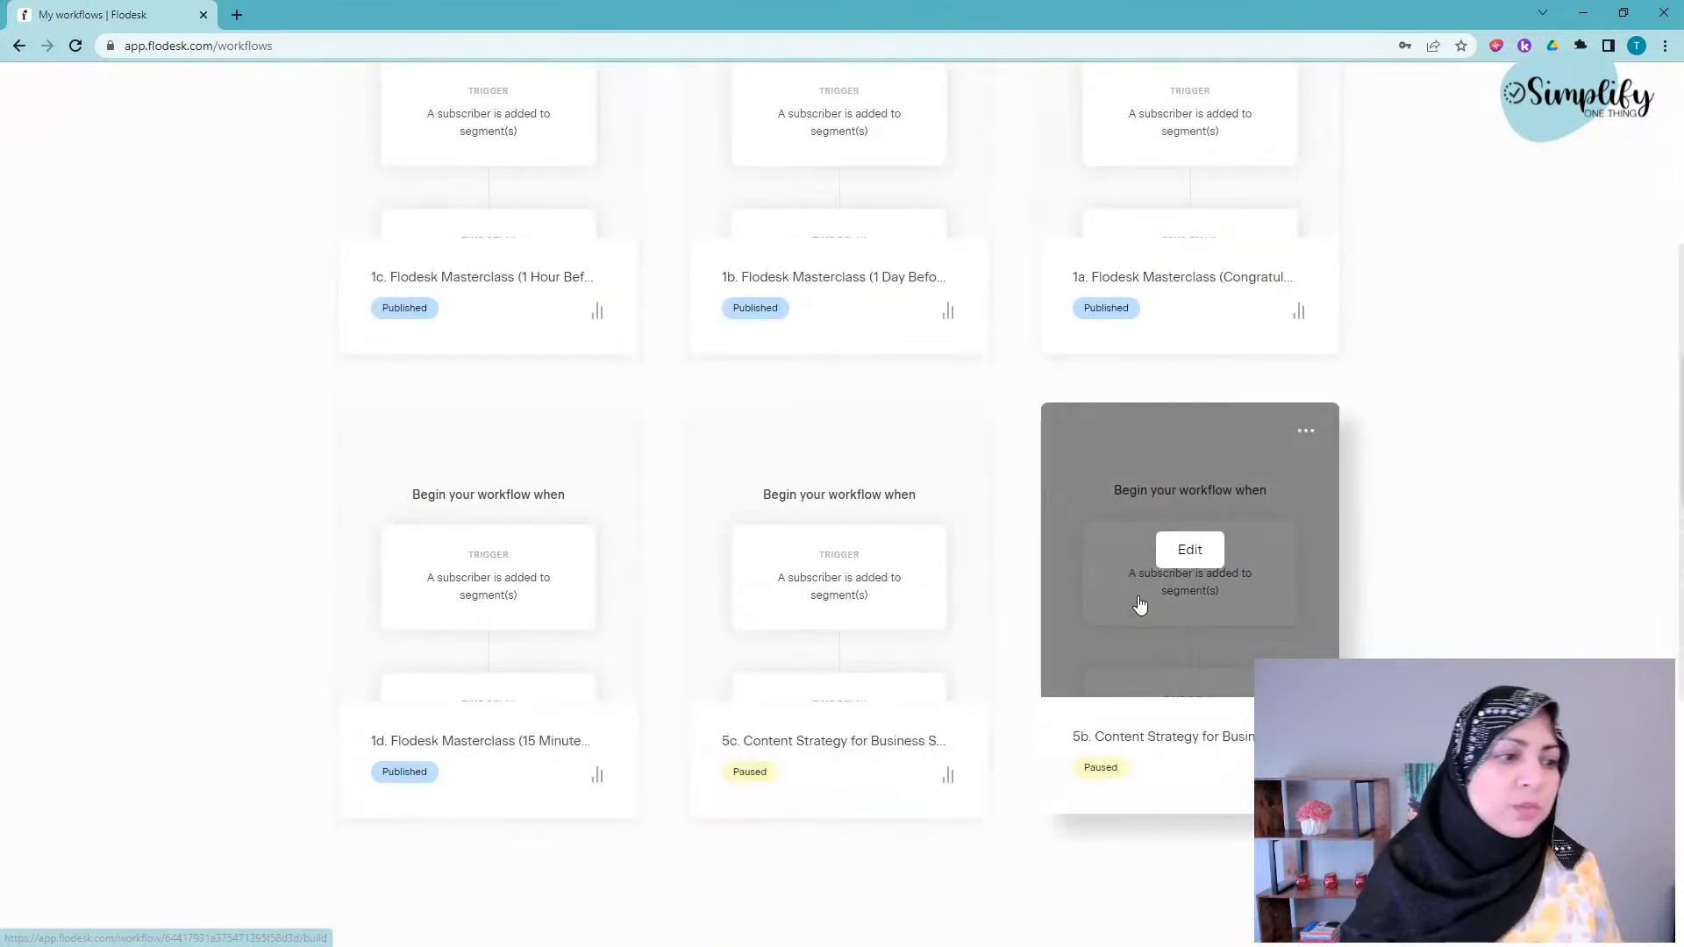
{"action": "scroll", "coordinate": [1233, 611], "scroll_direction": "up", "scroll_amount": 8}
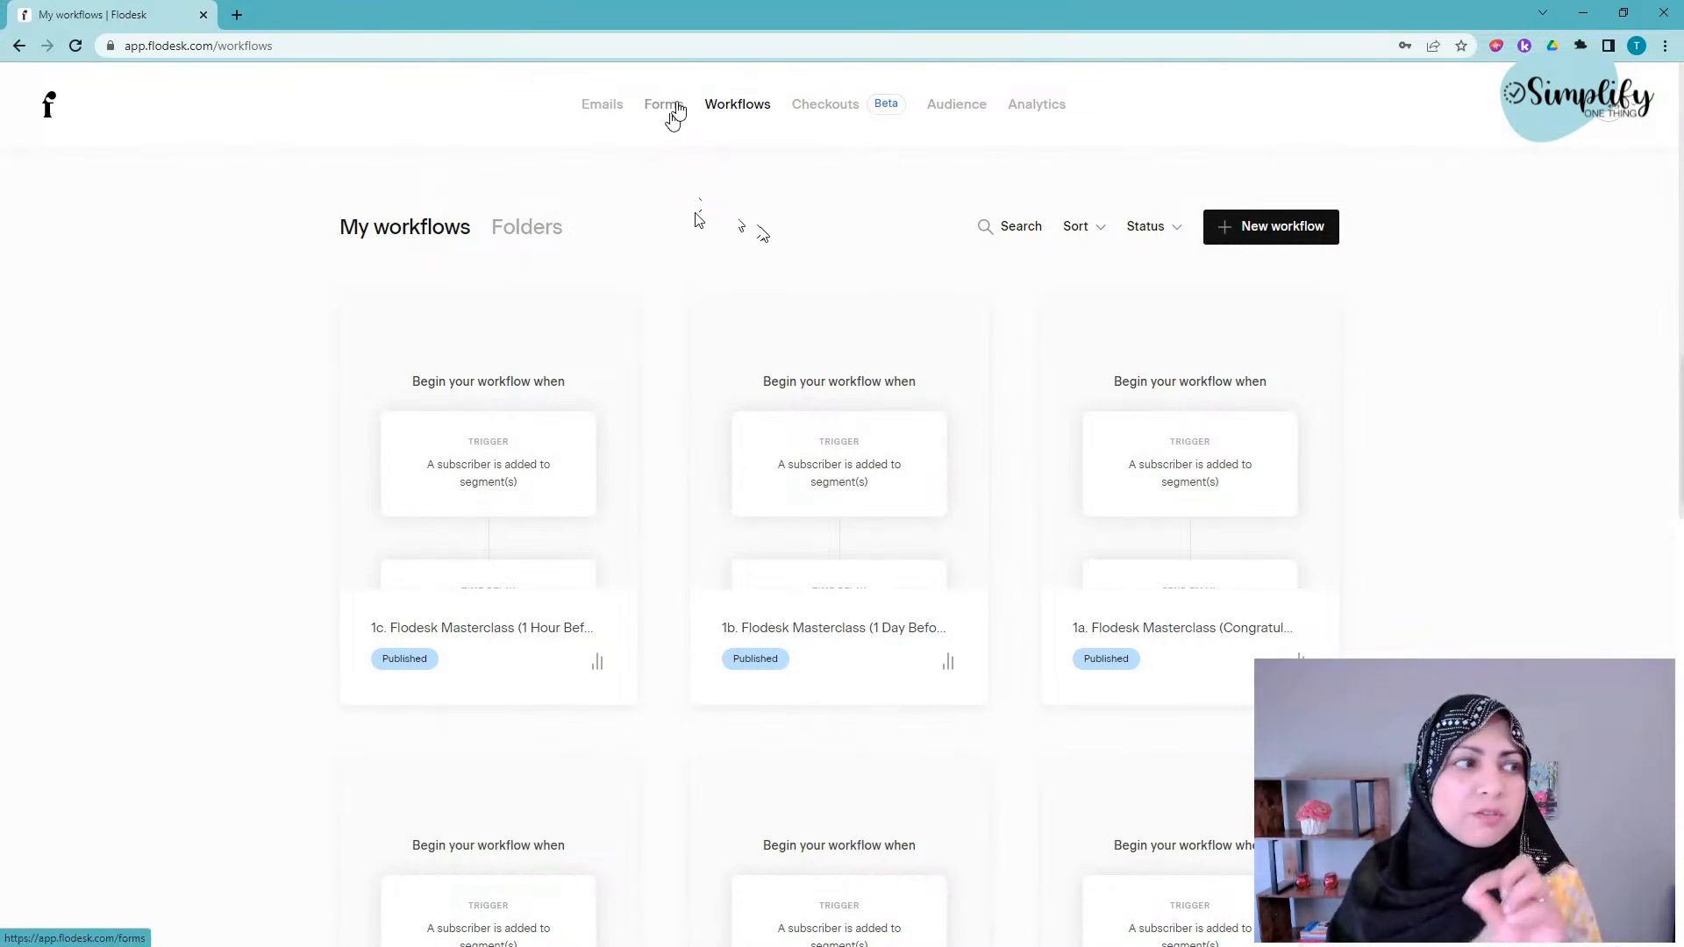
{"action": "left_click", "coordinate": [673, 116]}
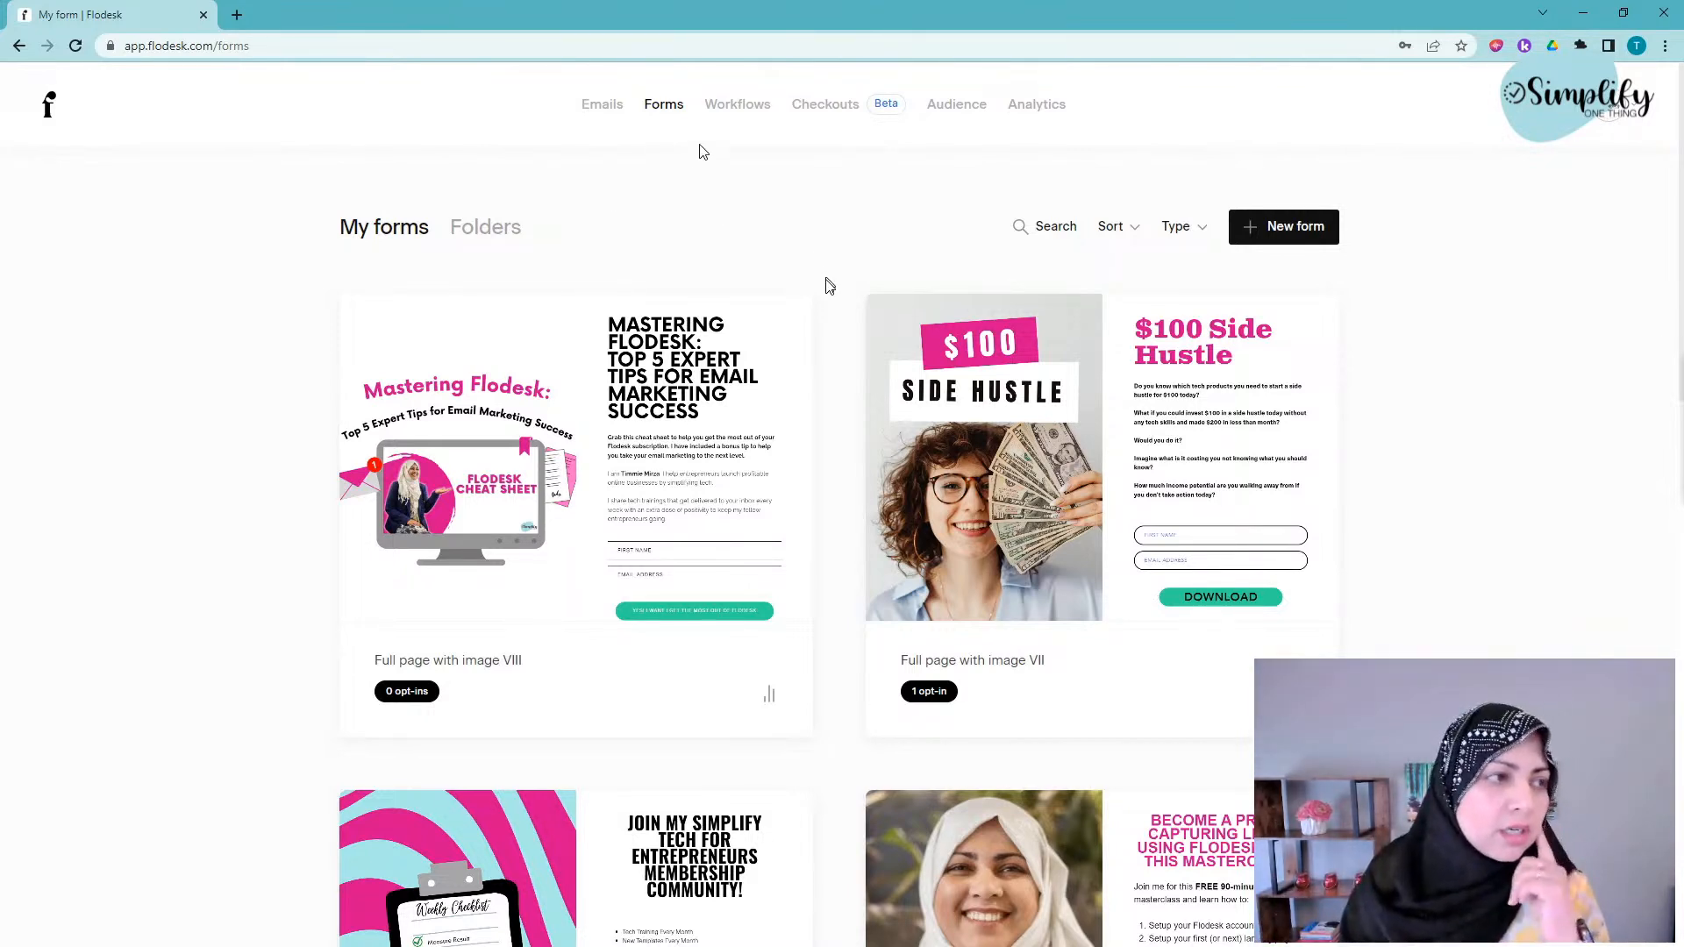
- Create a new workflow from the Lead Magnet Delivery template and open it for customizing
{"action": "left_click", "coordinate": [737, 107]}
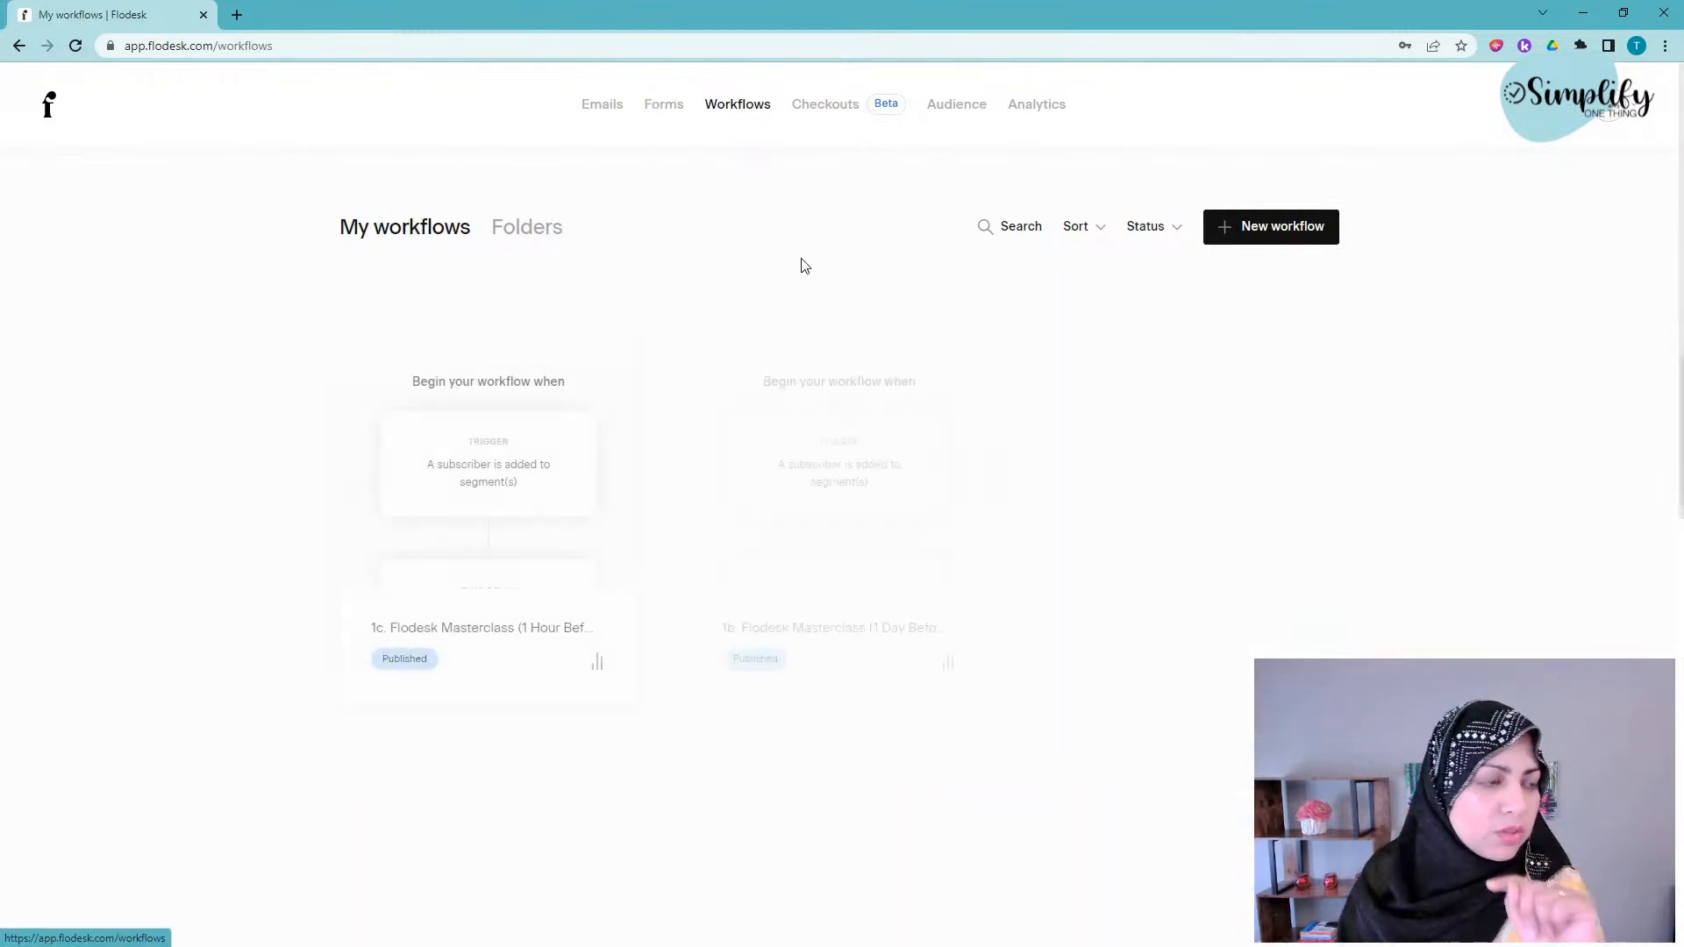
{"action": "left_click", "coordinate": [1278, 232]}
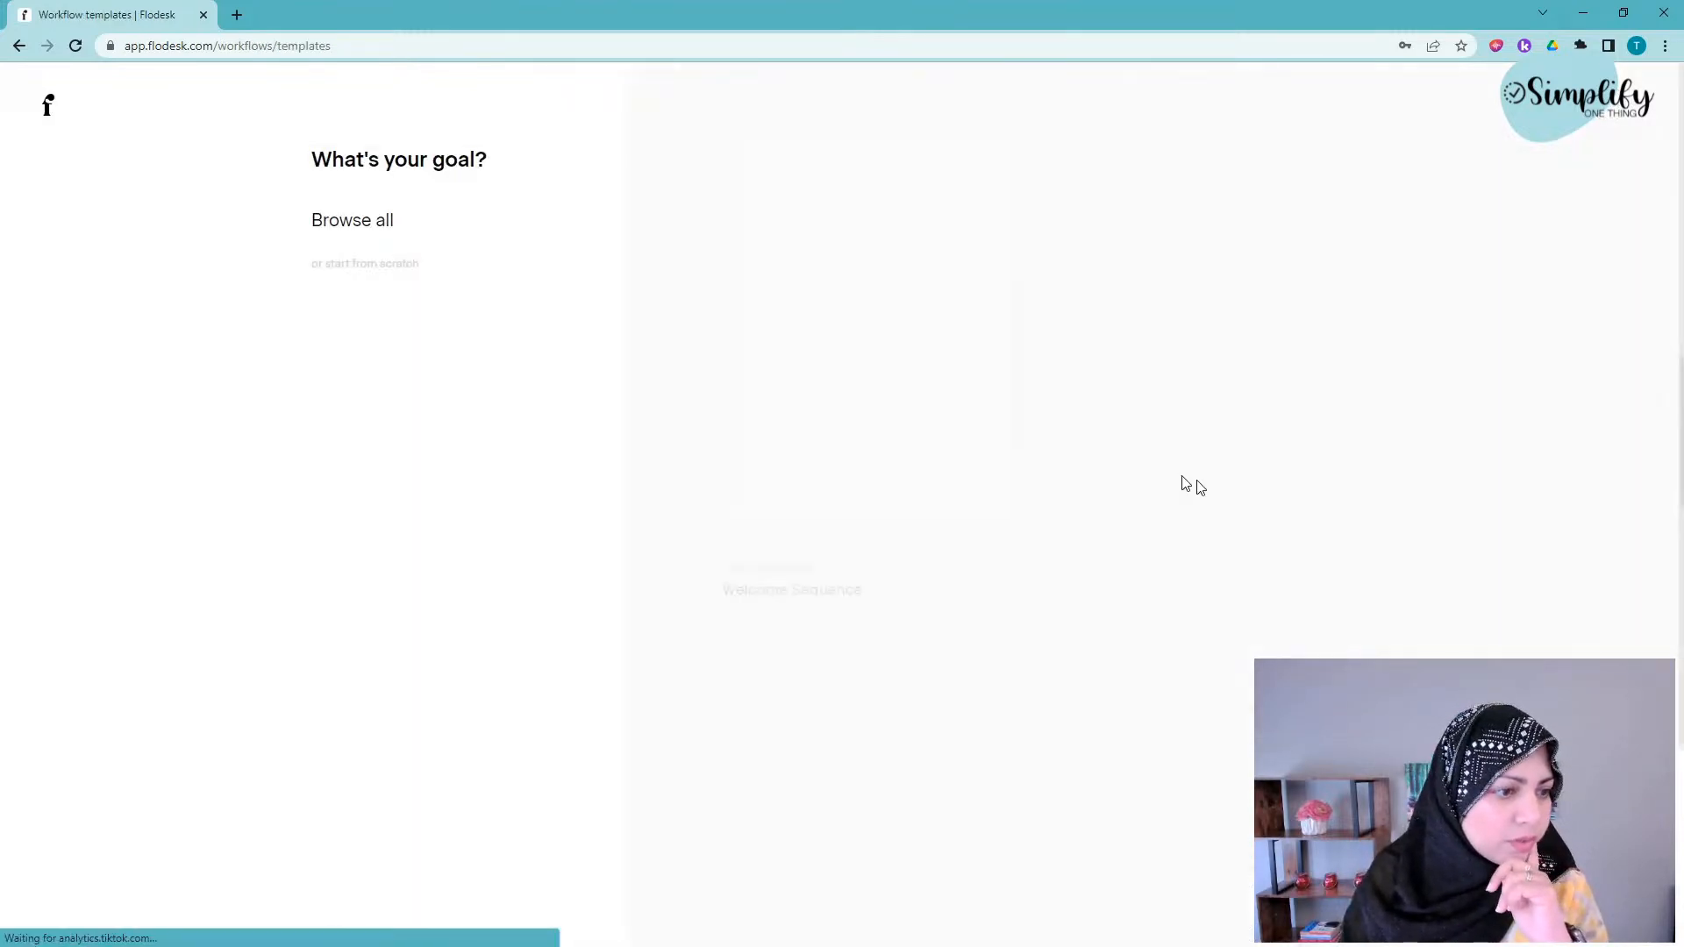
{"action": "scroll", "coordinate": [1095, 726], "scroll_direction": "down", "scroll_amount": 3}
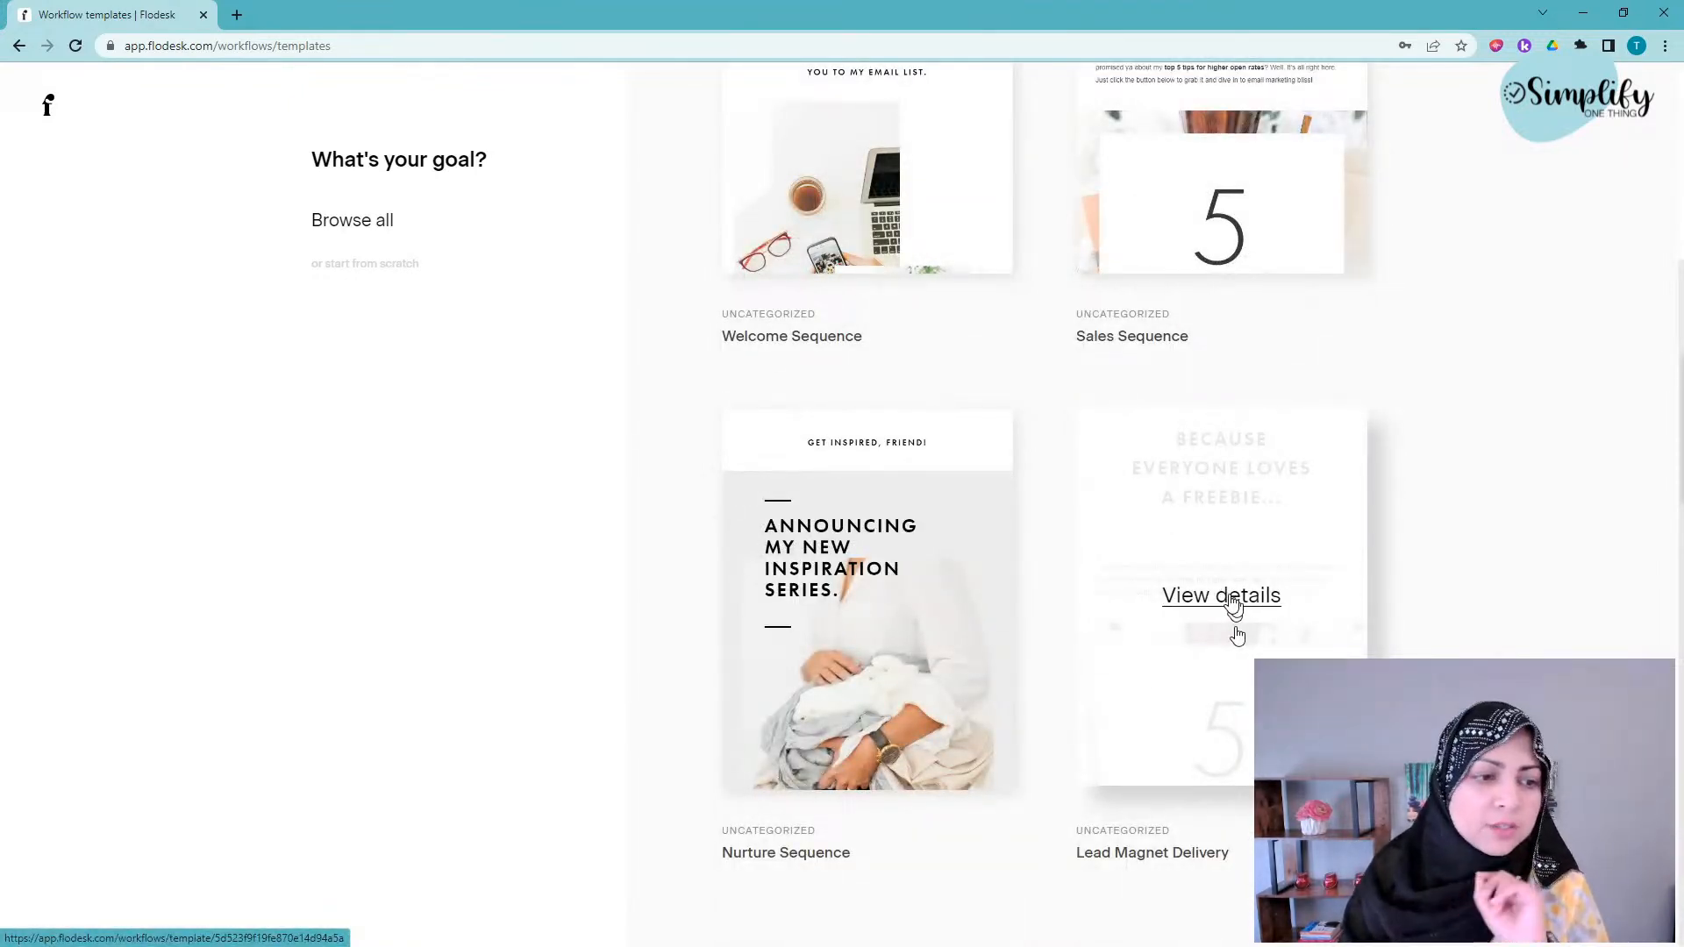
{"action": "left_click", "coordinate": [1234, 605]}
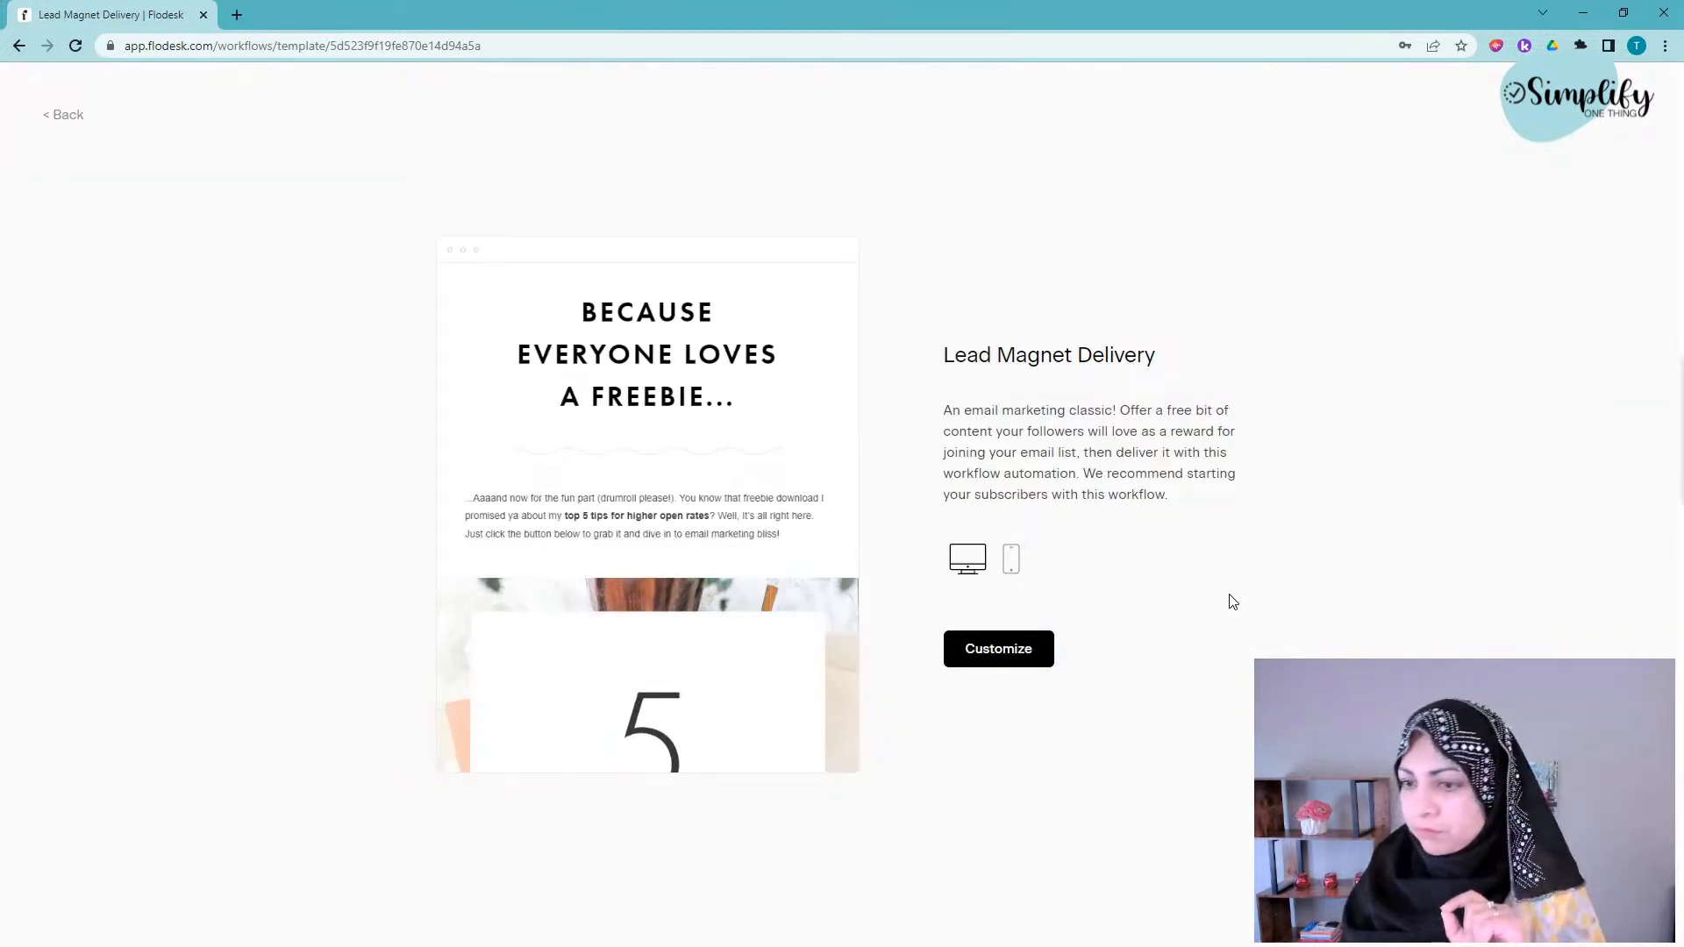
{"action": "left_click", "coordinate": [1009, 641]}
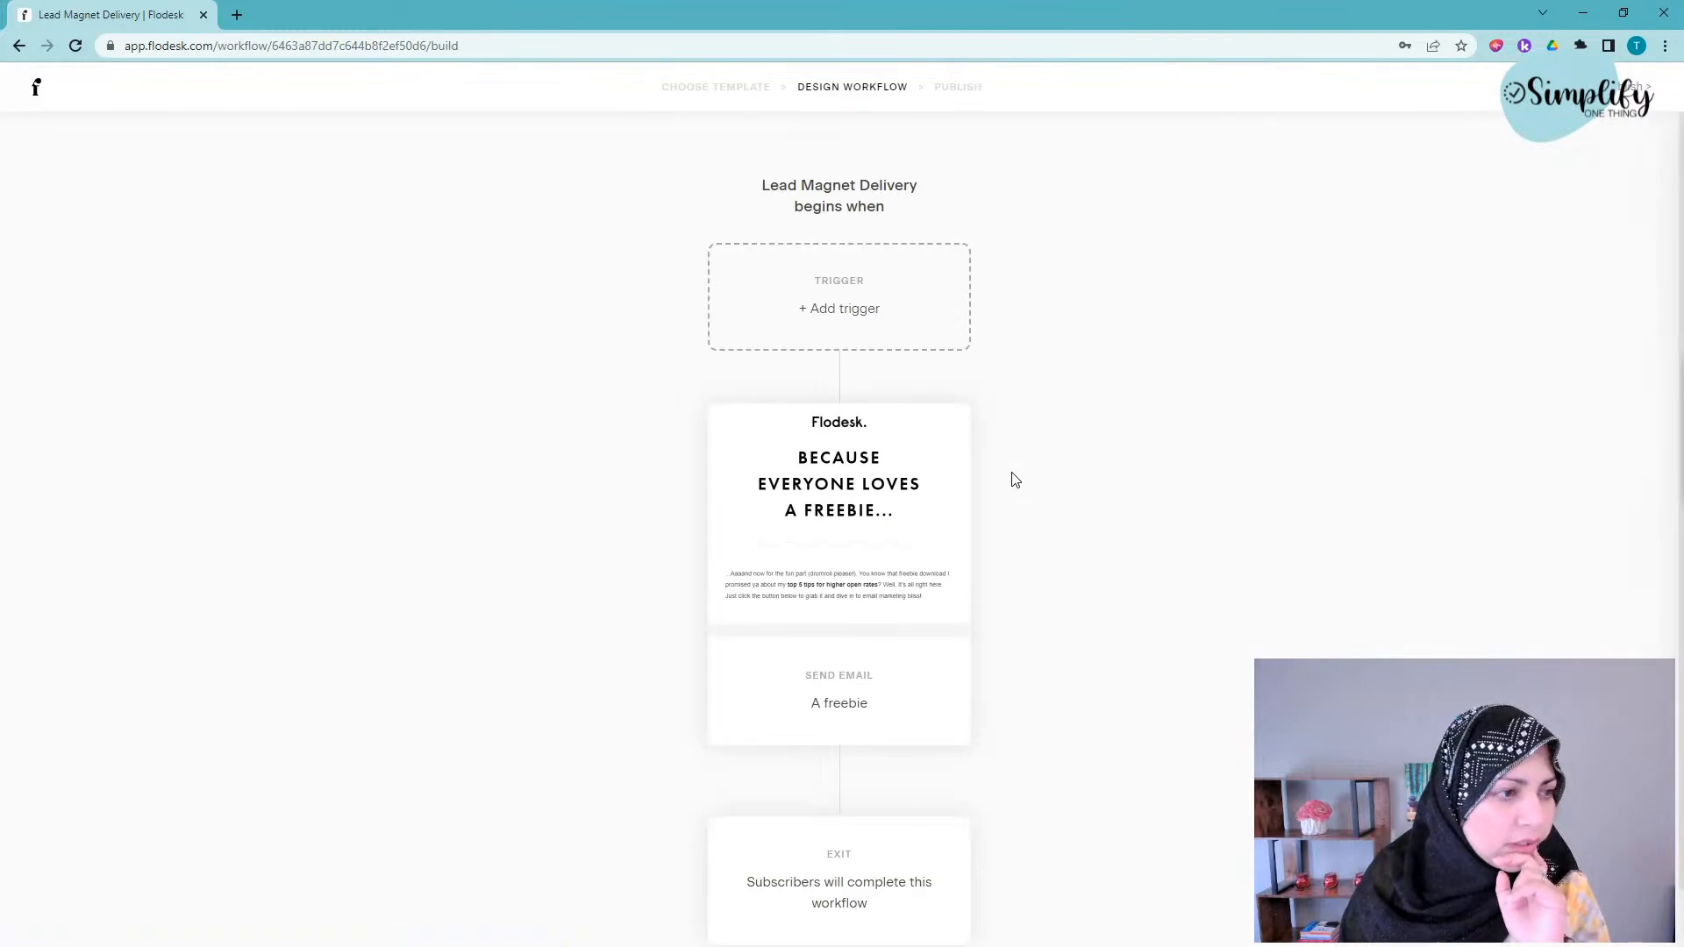
- Choose "A subscriber is added to segment(s)" as the trigger condition of the Lead Magnet Delivery workflow
{"action": "left_click", "coordinate": [842, 309]}
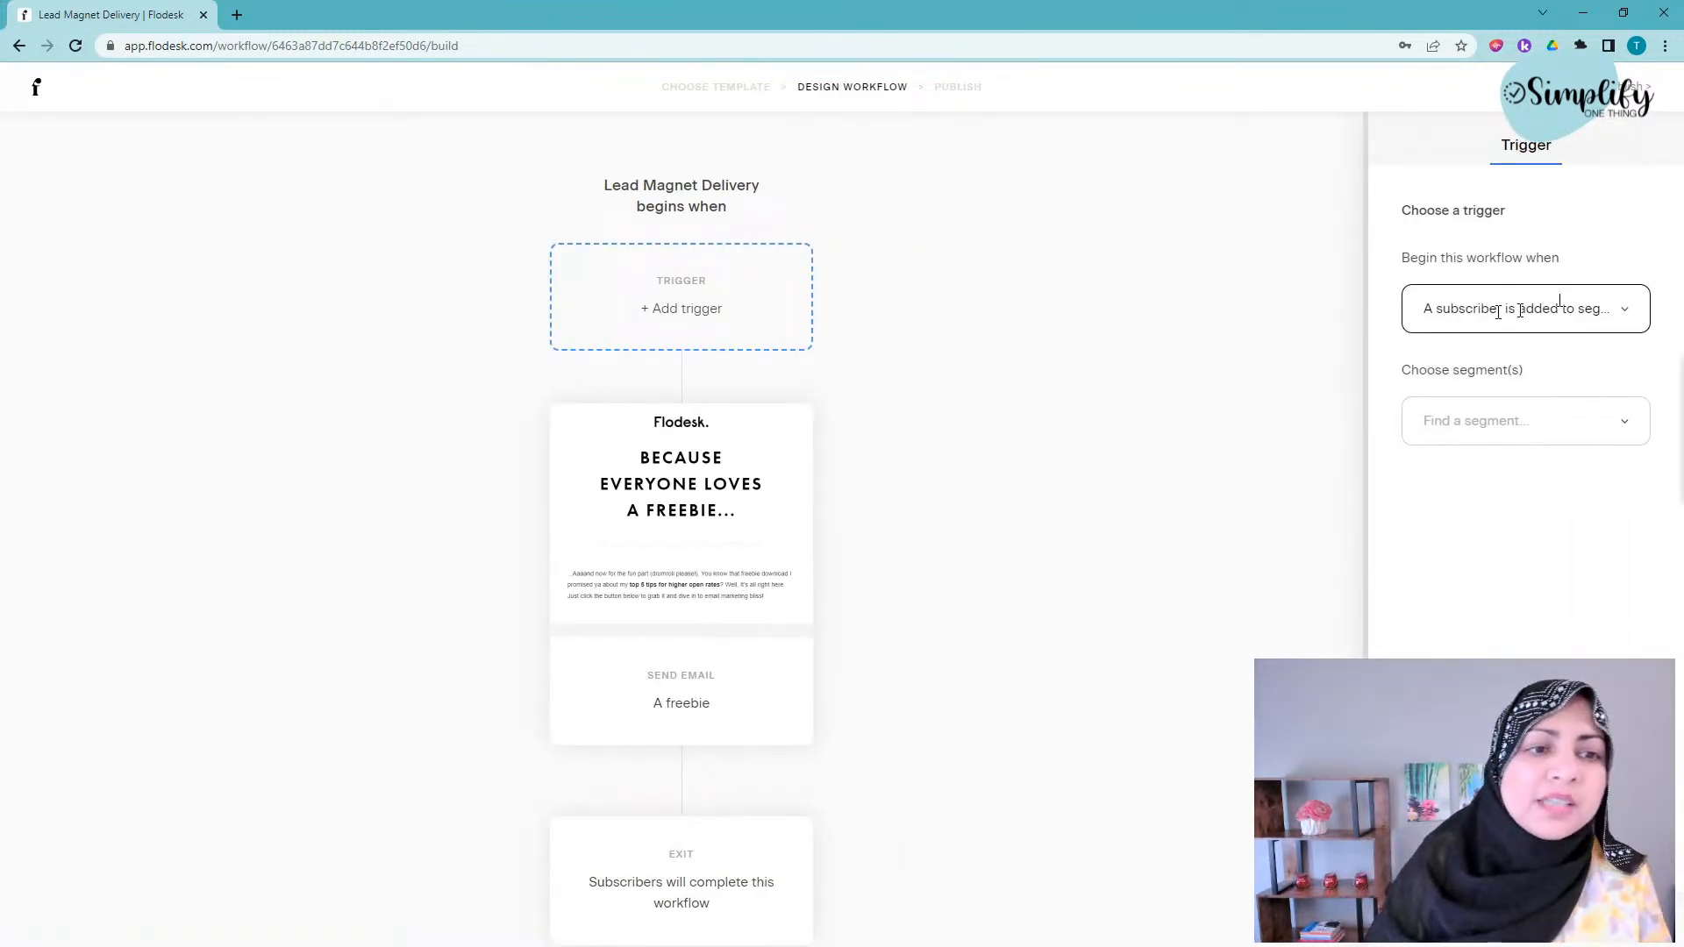
{"action": "left_click", "coordinate": [1622, 316]}
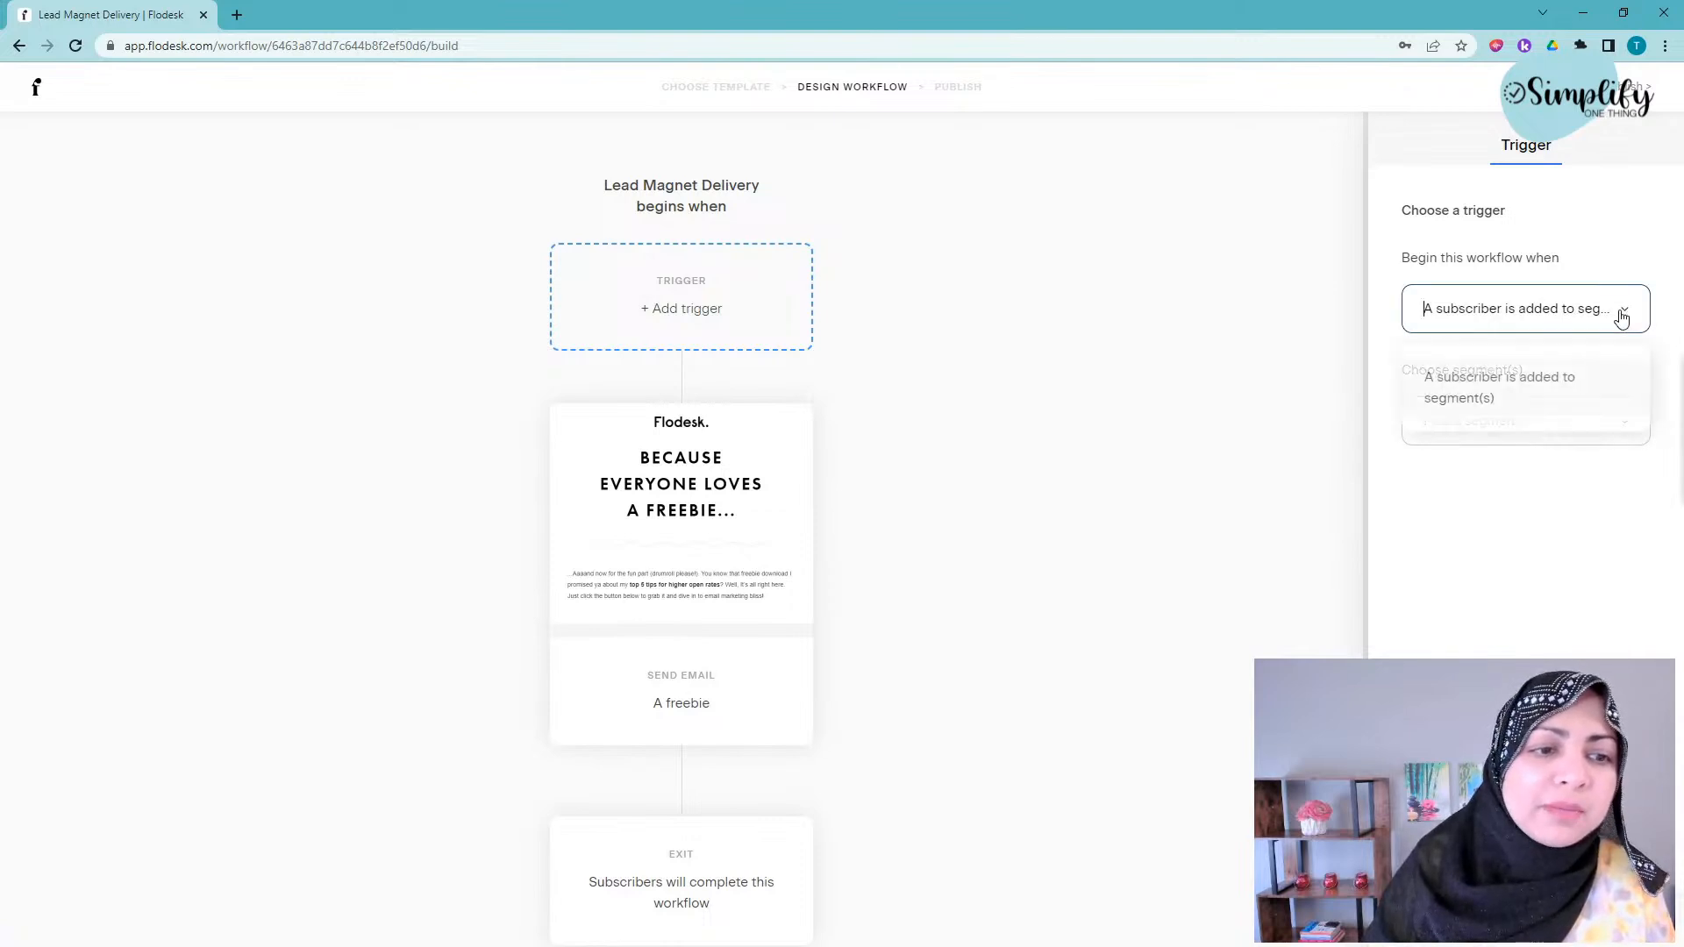
{"action": "left_click", "coordinate": [1477, 400]}
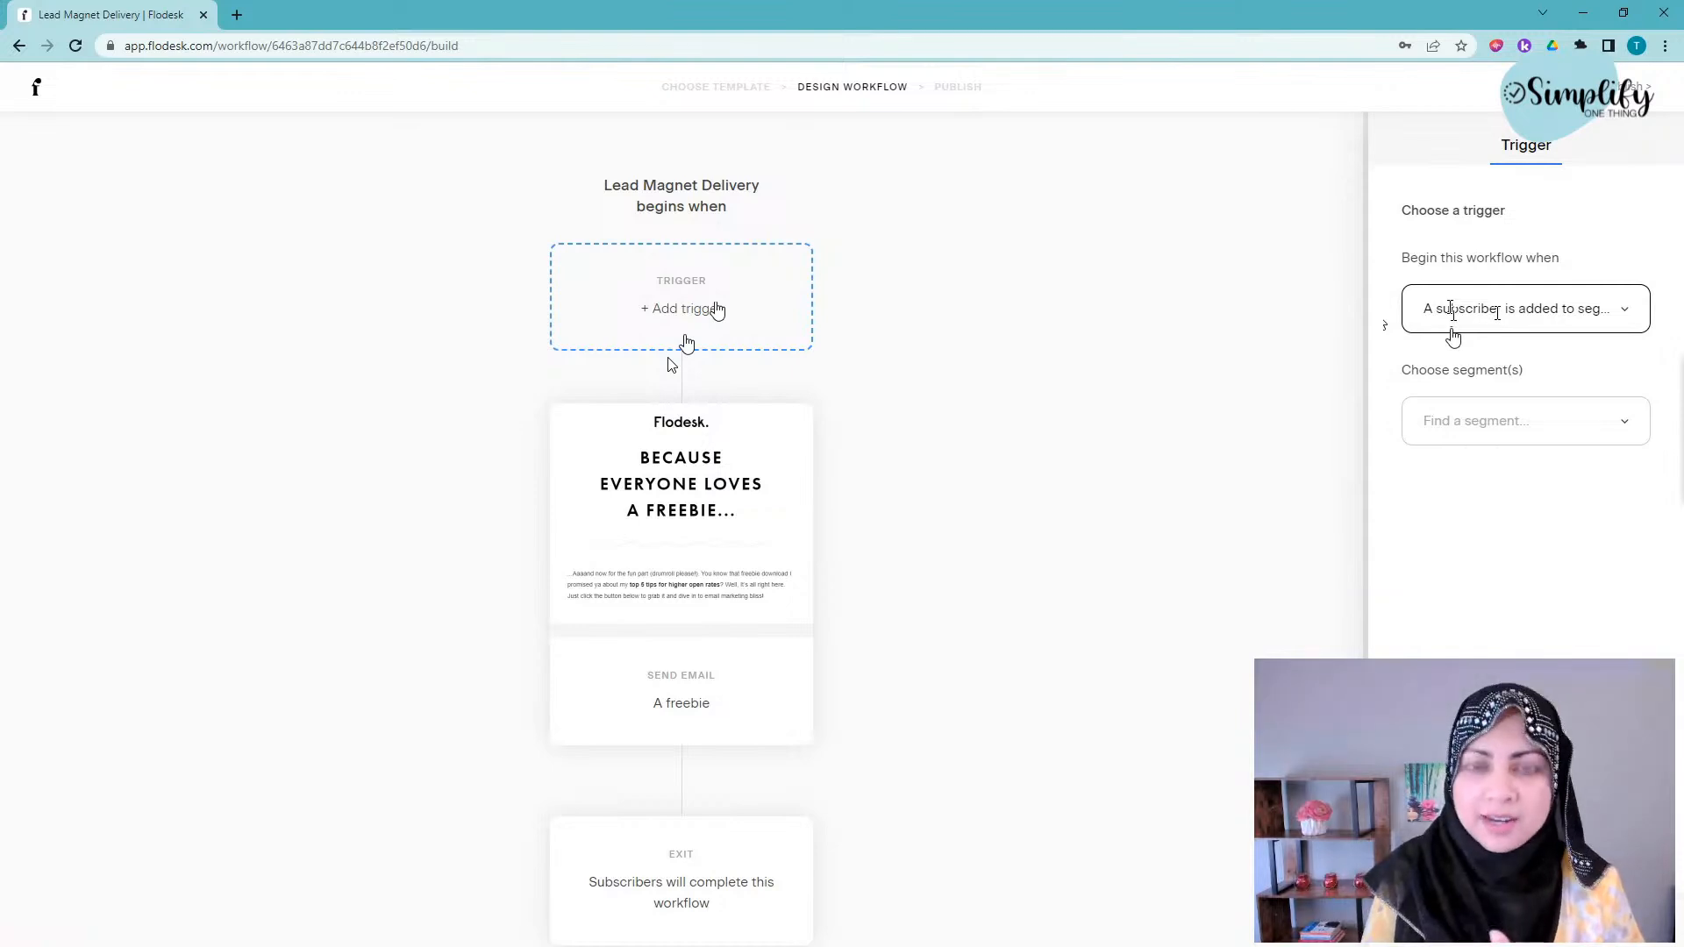
- Leave the workflow builder and open the emails overview
{"action": "left_click", "coordinate": [36, 87]}
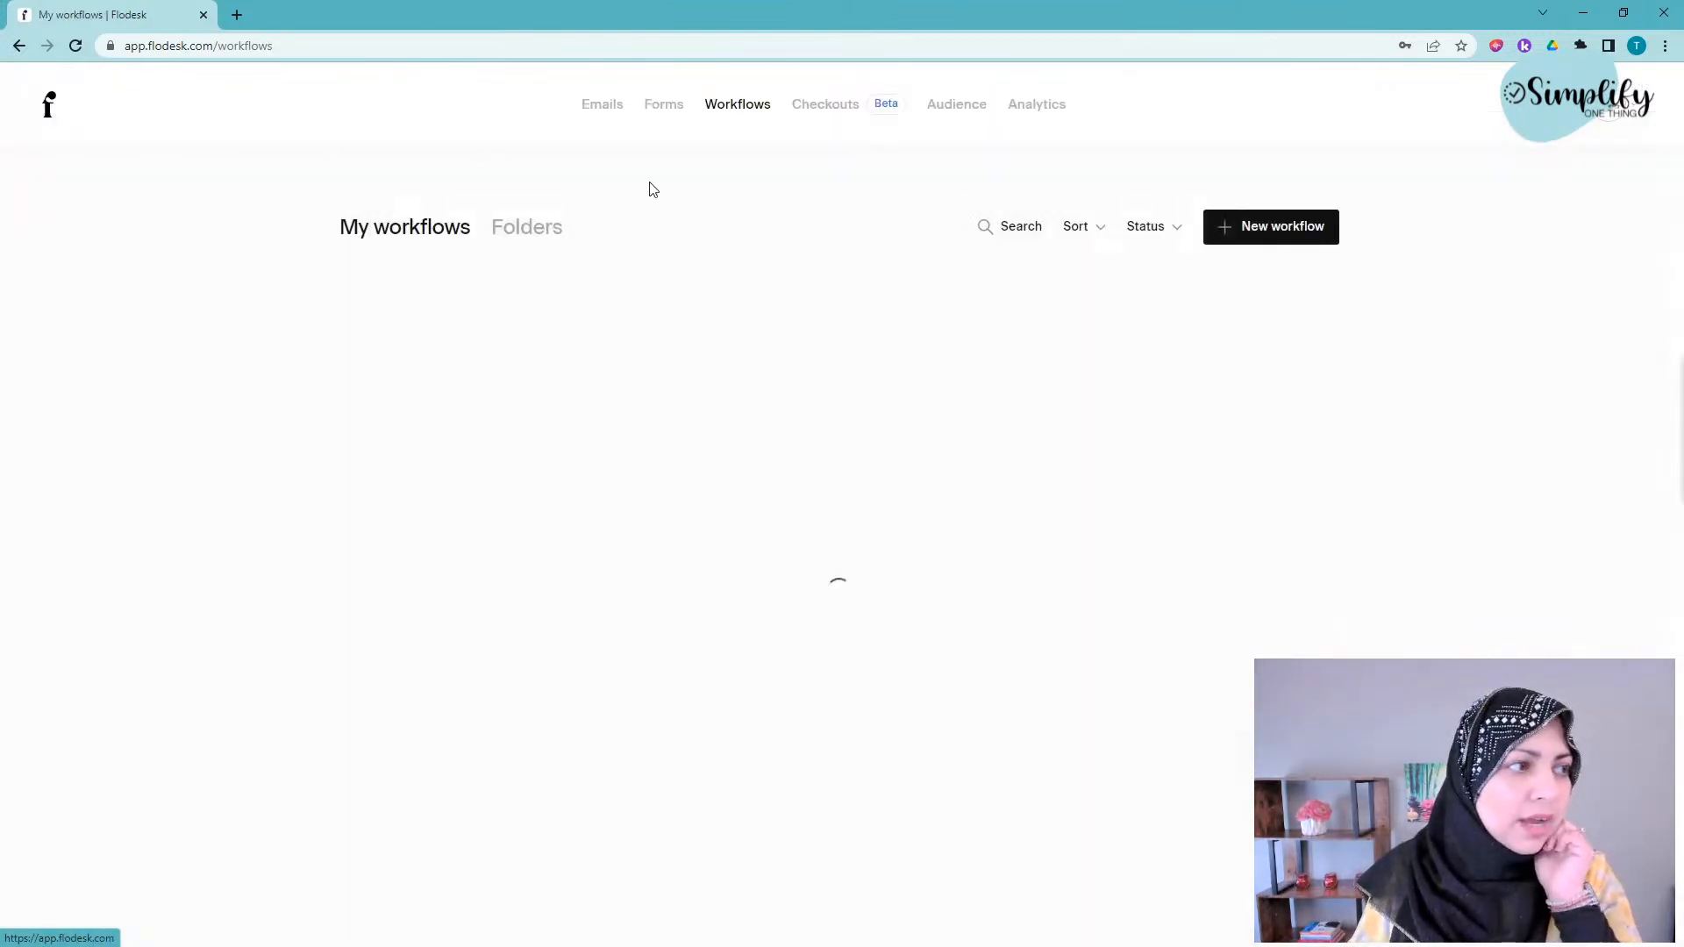
{"action": "left_click", "coordinate": [610, 115]}
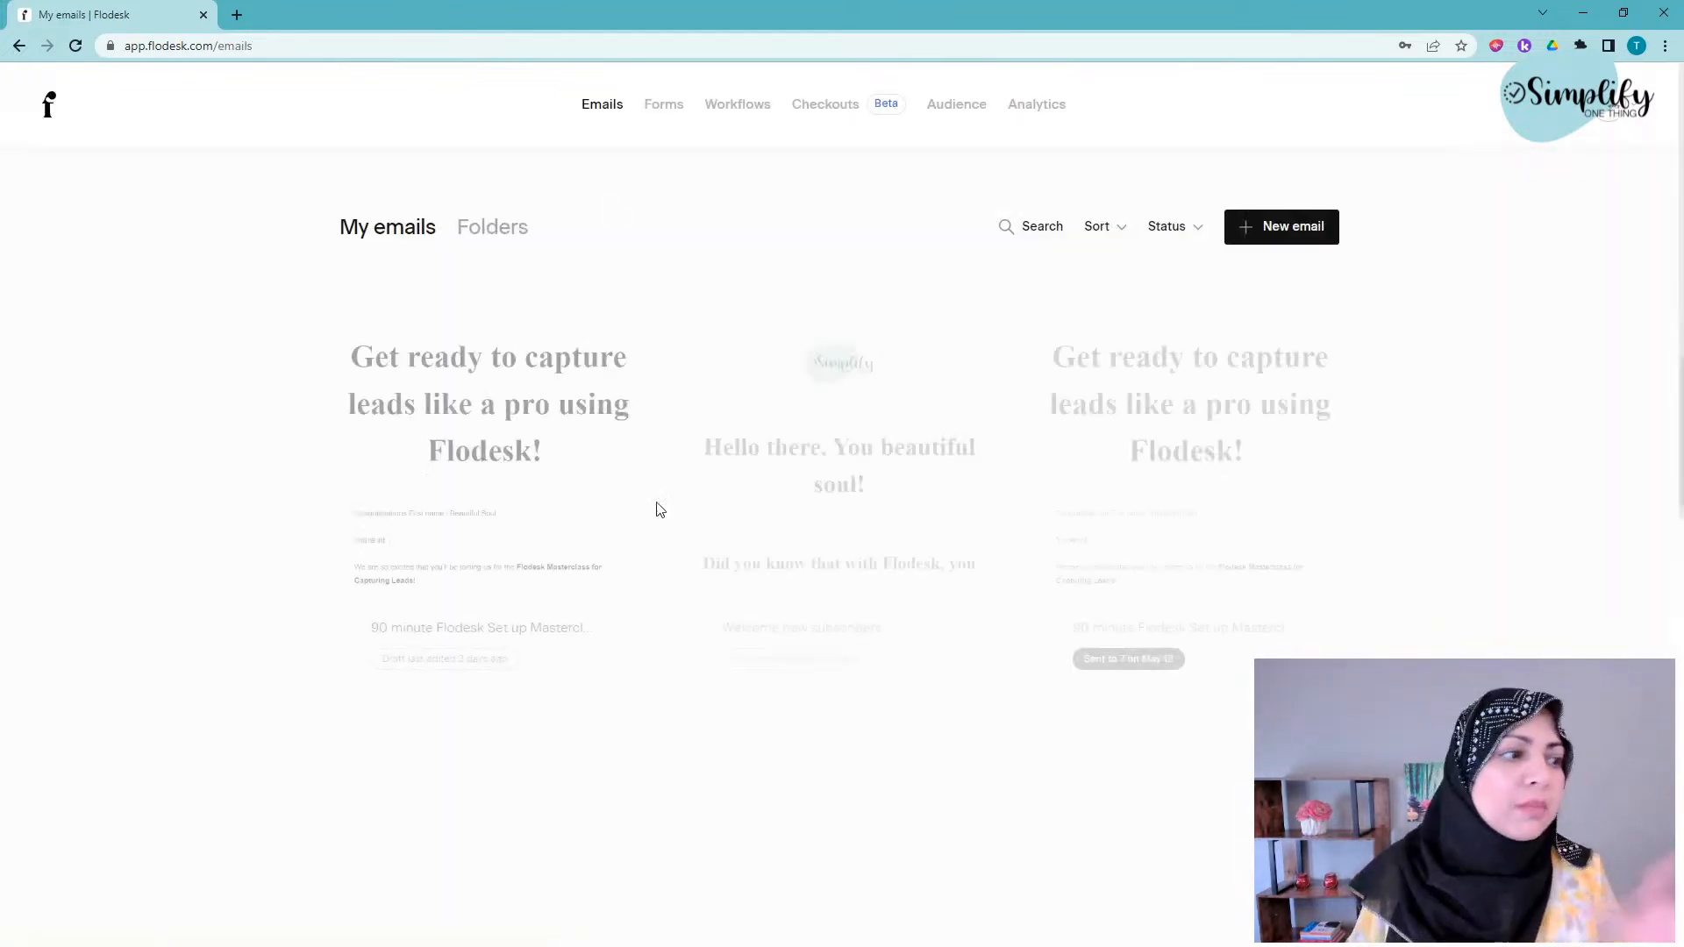